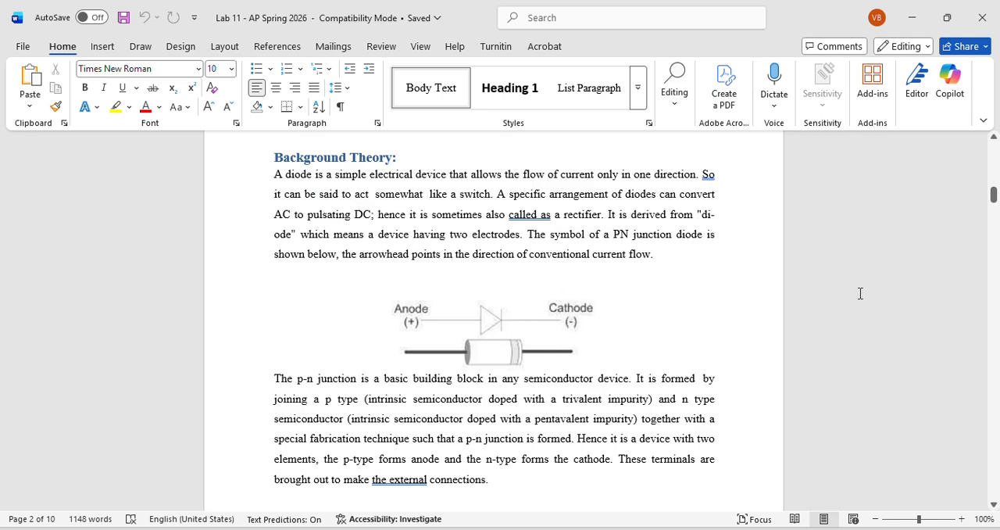
Review the lab handout from the diode background theory down to the Forward Bias table, and switch to Multisim
drag(993, 195, 996, 247)
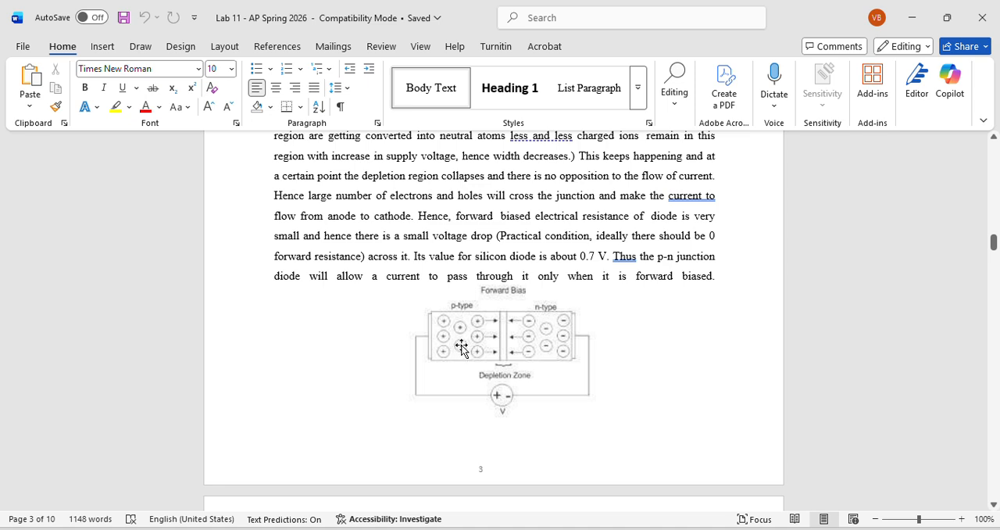
drag(993, 242, 995, 334)
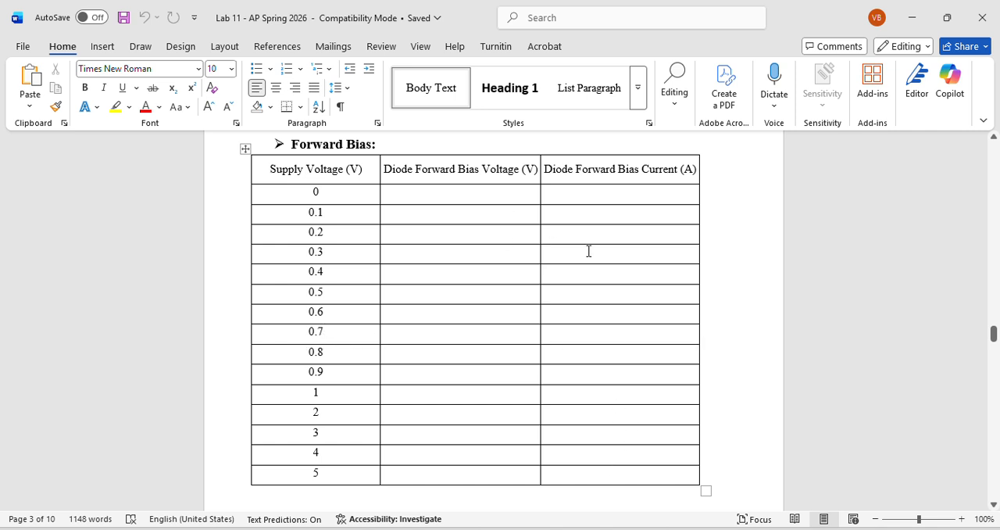
click(381, 473)
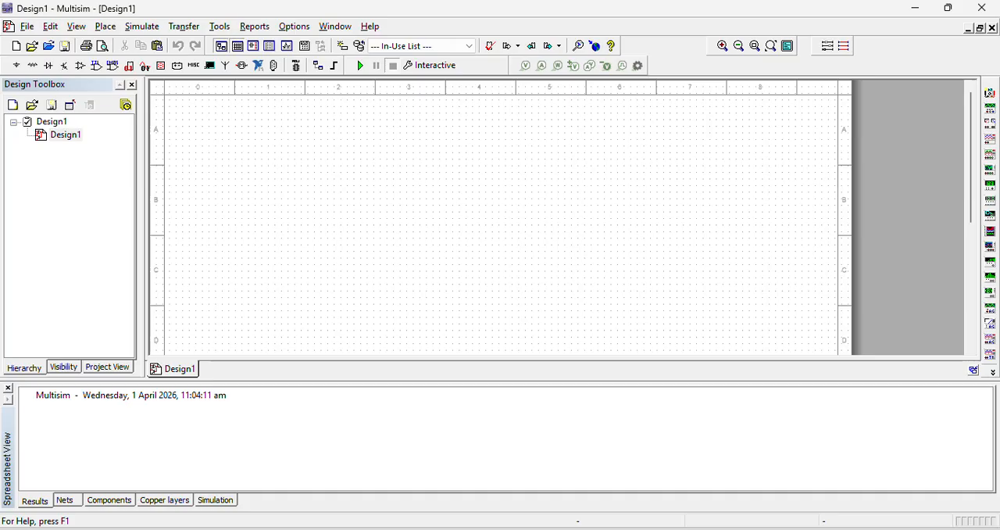
Browse the power sources in the component library and search all component groups for "inter"
click(17, 66)
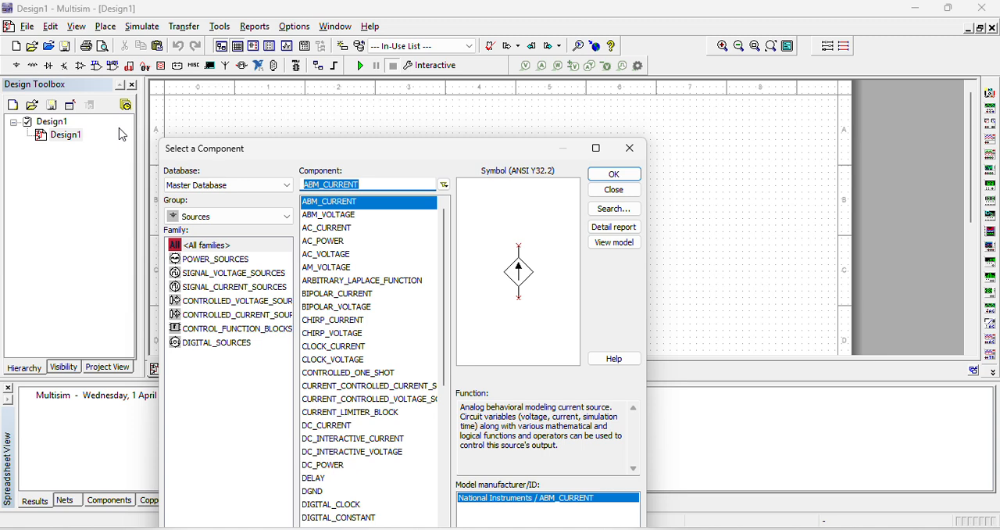
click(238, 263)
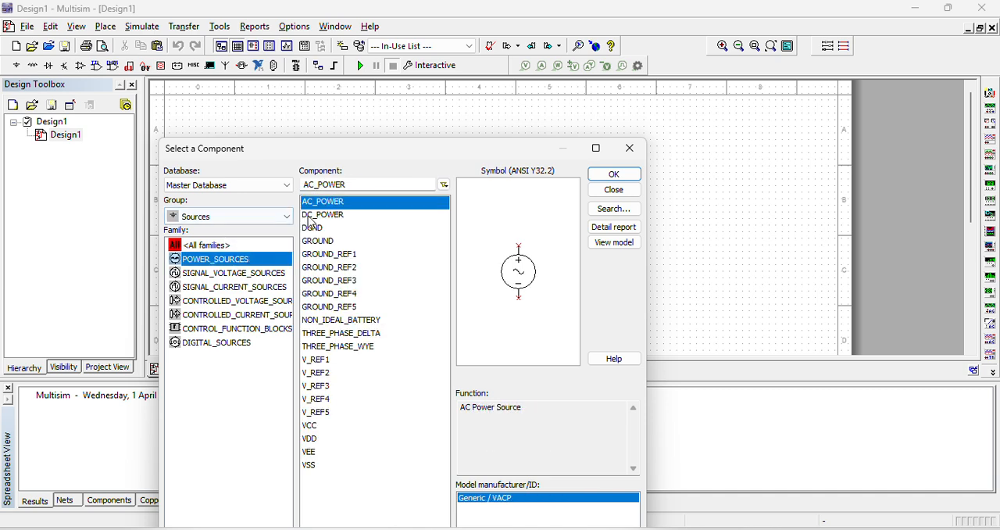
click(217, 225)
click(209, 229)
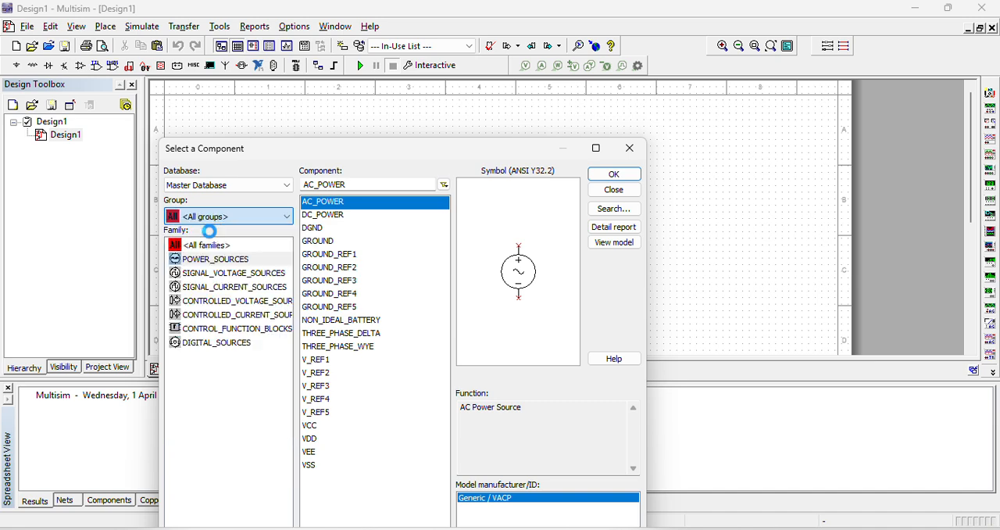
click(209, 246)
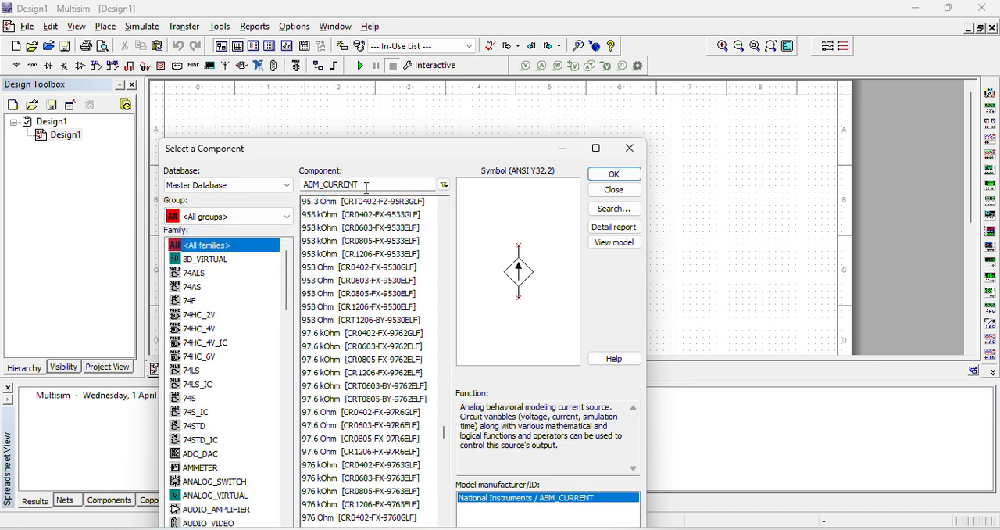
text(inter)
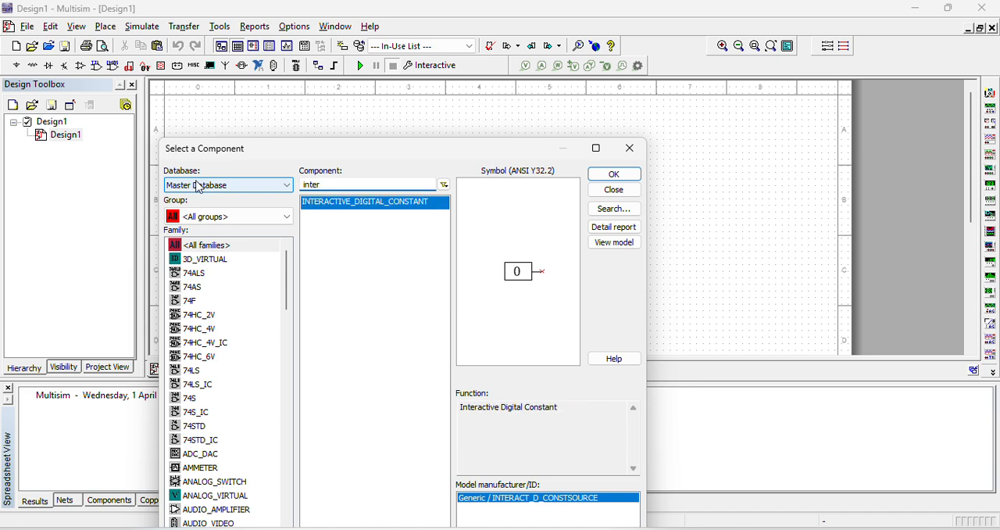
key(BackSpace)
key(BackSpace)
key(BackSpace)
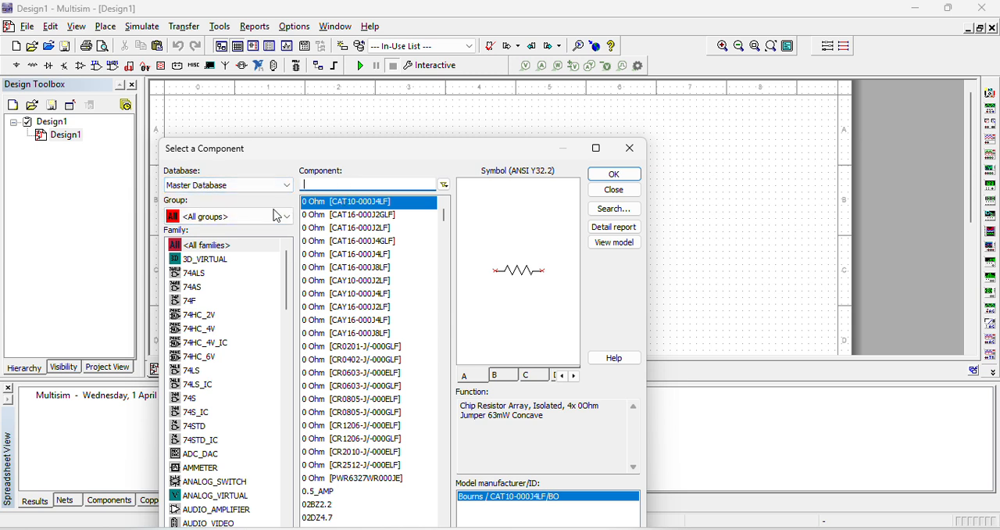
Place a DC_INTERACTIVE_VOLTAGE source from the Sources group's SIGNAL_VOLTAGE_SOURCES family on the left side of the schematic
click(246, 219)
click(236, 245)
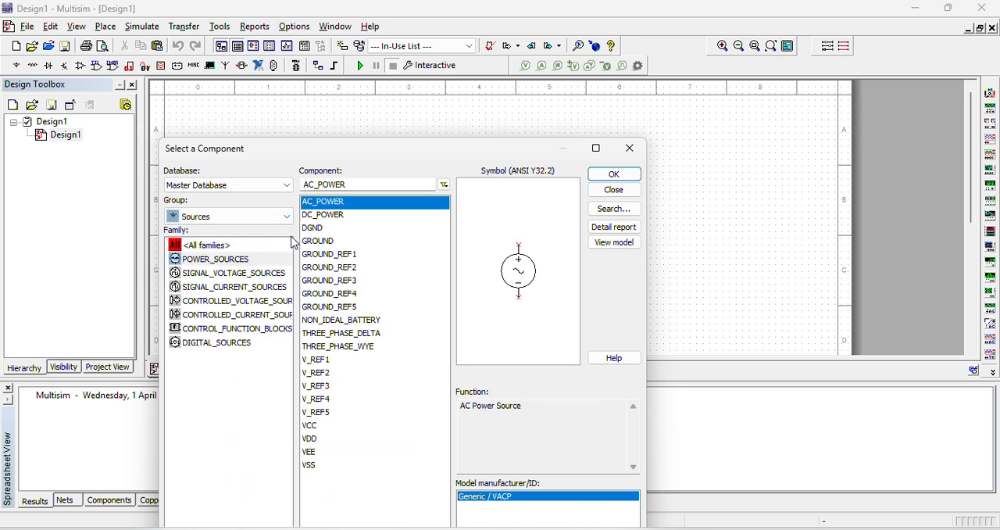
click(236, 274)
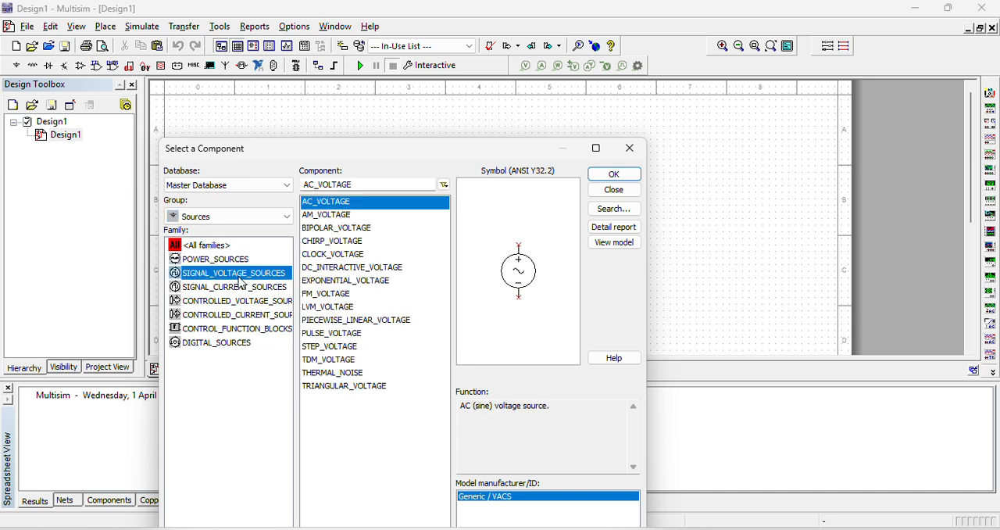
click(349, 267)
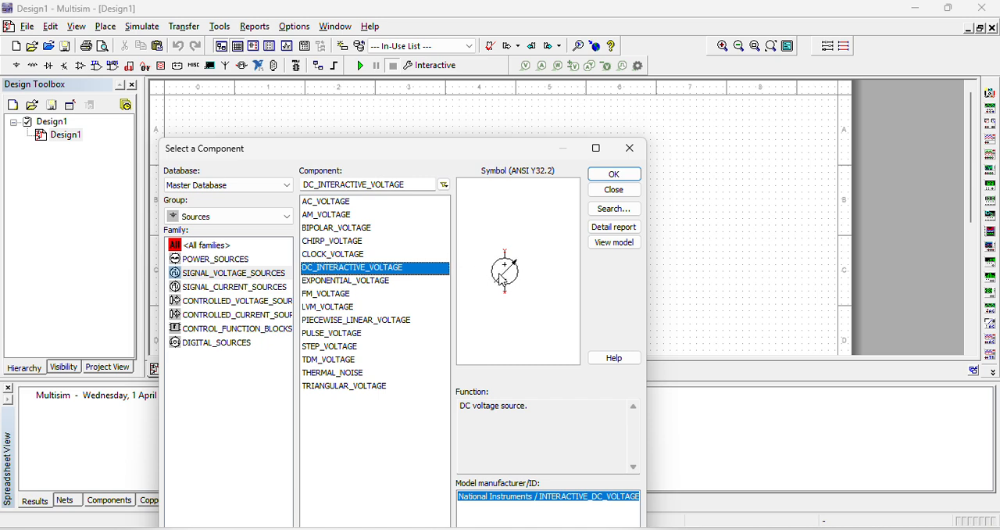
click(603, 175)
click(349, 228)
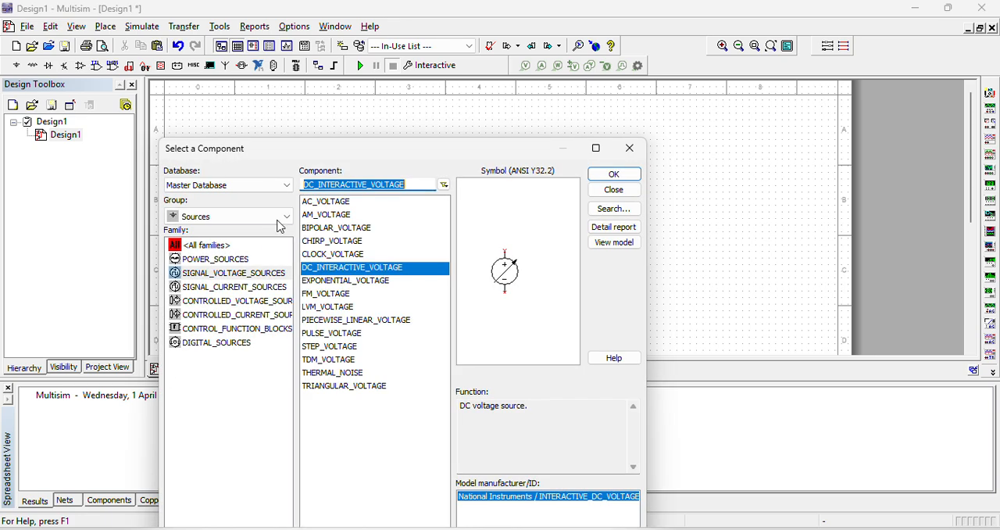
click(630, 150)
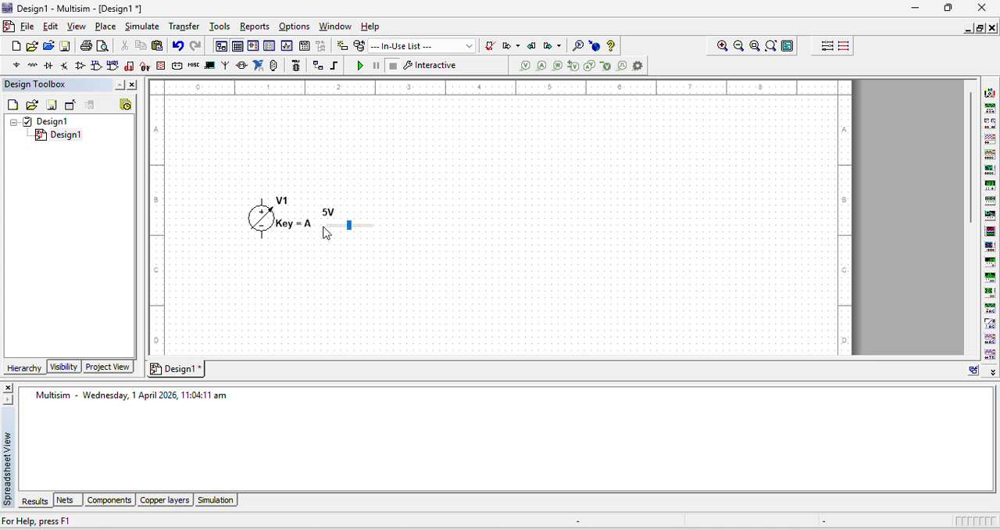
Adjust the interactive voltage source to 0 V, with a maximum value of 100 V and an increment of 0.1 %
drag(352, 234, 328, 230)
double_click(263, 217)
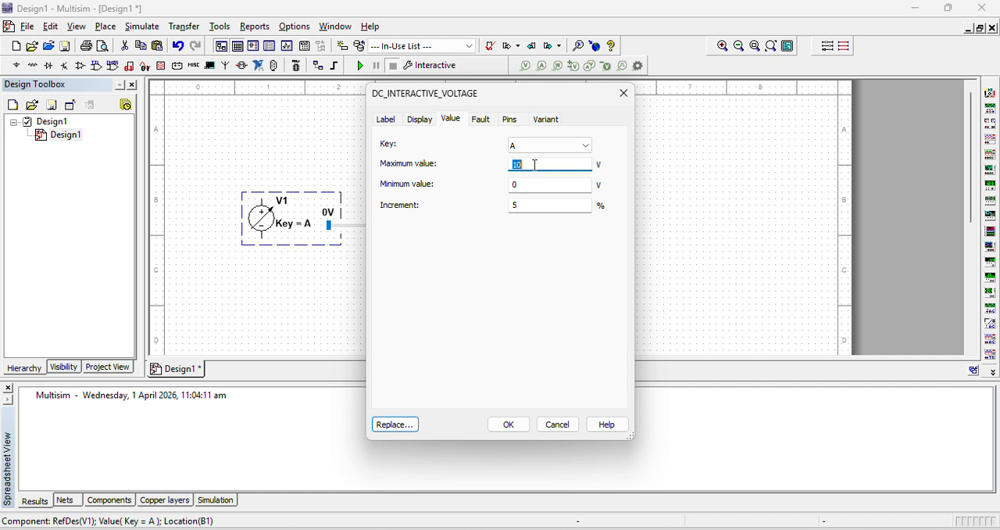
click(536, 164)
double_click(536, 204)
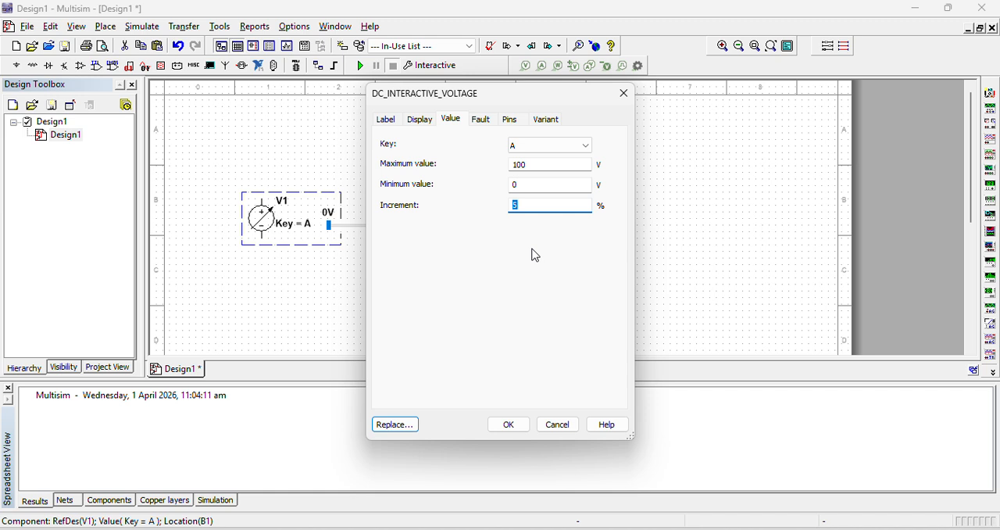
text(0.1)
click(525, 423)
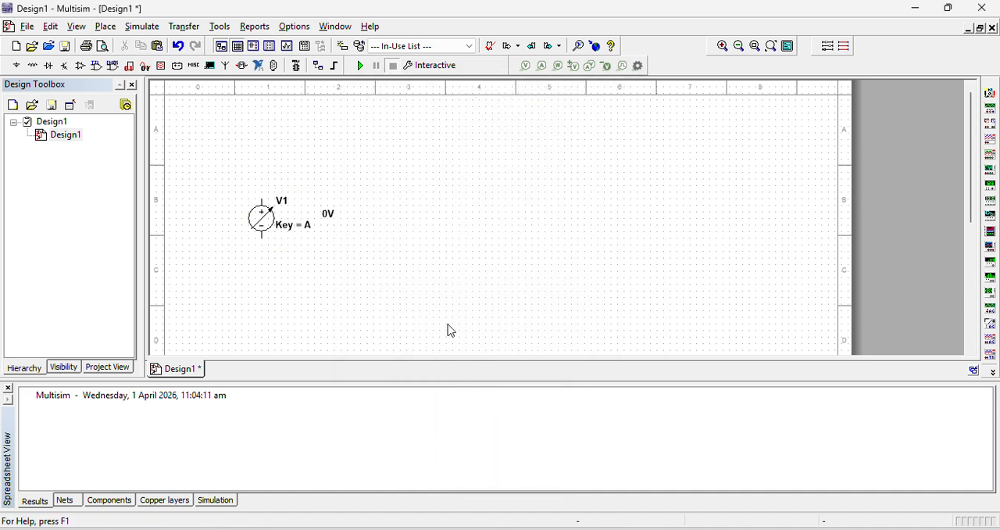
Look through the control key choices in the interactive voltage source's value settings, keeping key A
double_click(251, 222)
click(536, 148)
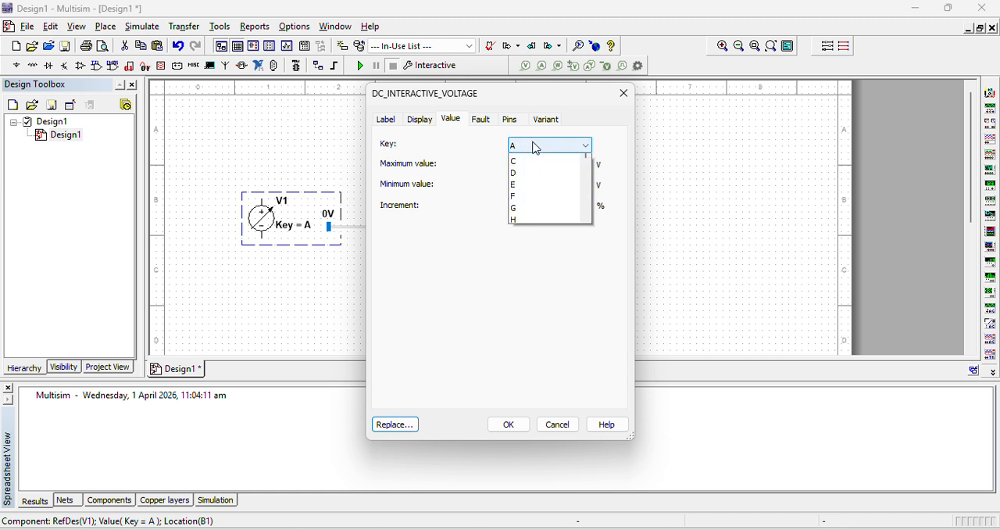
click(585, 164)
click(508, 424)
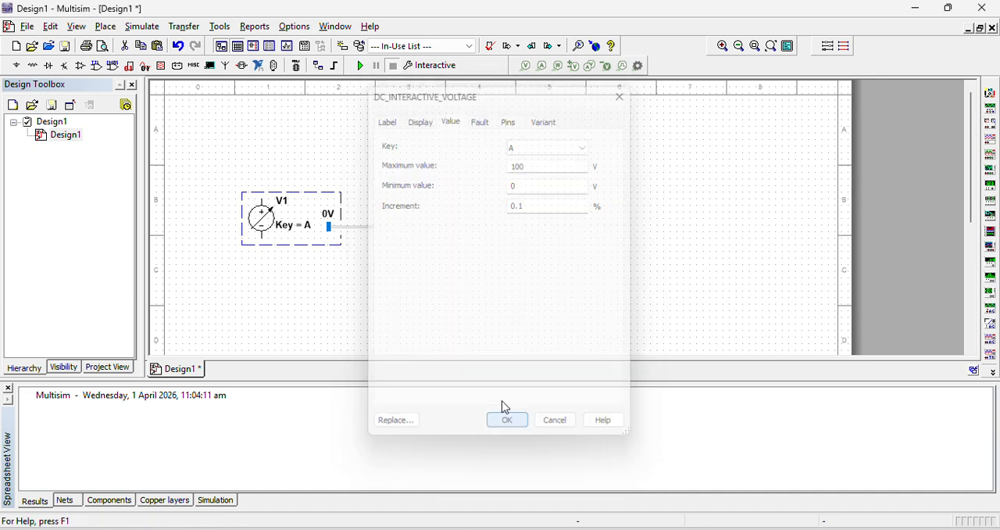
Test the source's key control by raising its voltage to 0.8 V and lowering it back to 0 V
key(a)
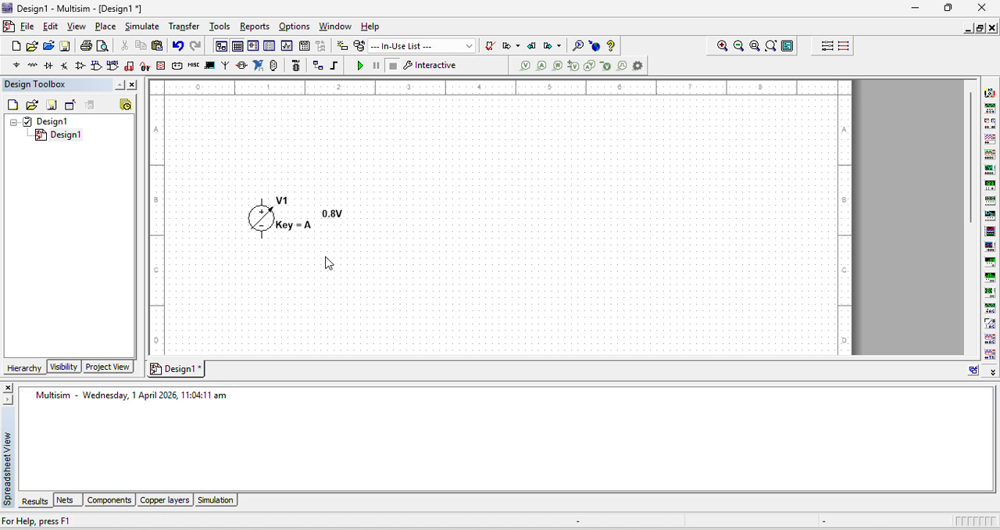
mouse_move(334, 228)
key(shift+a)
key(a)
key(shift+a)
key(shift+a)
Find 1N400 parts in the Diodes group and place a 1N4001G diode above and to the right of the voltage source
click(33, 65)
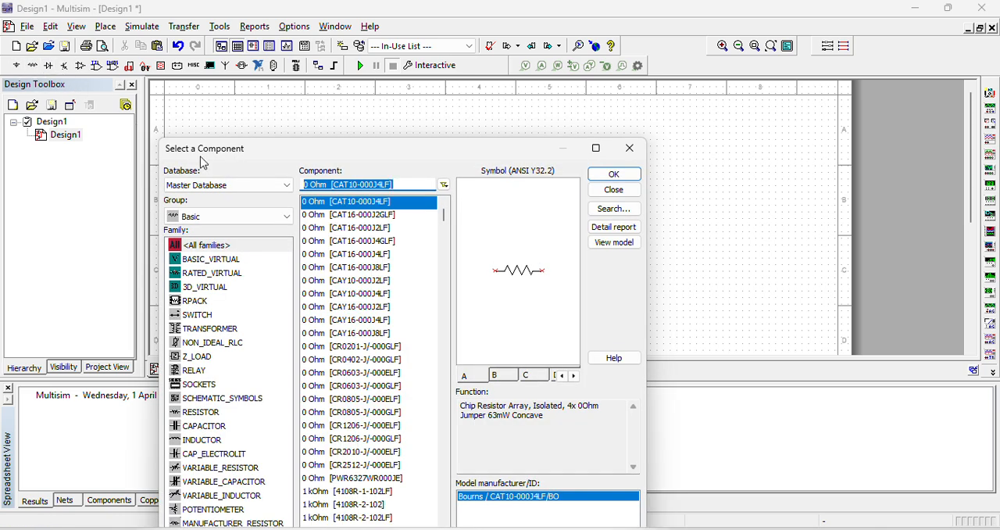
click(213, 216)
click(218, 267)
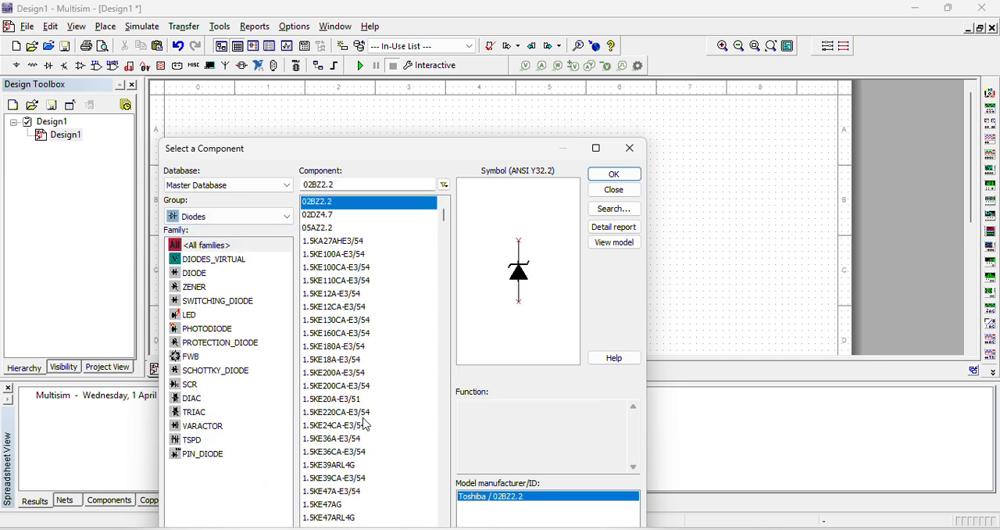
click(347, 186)
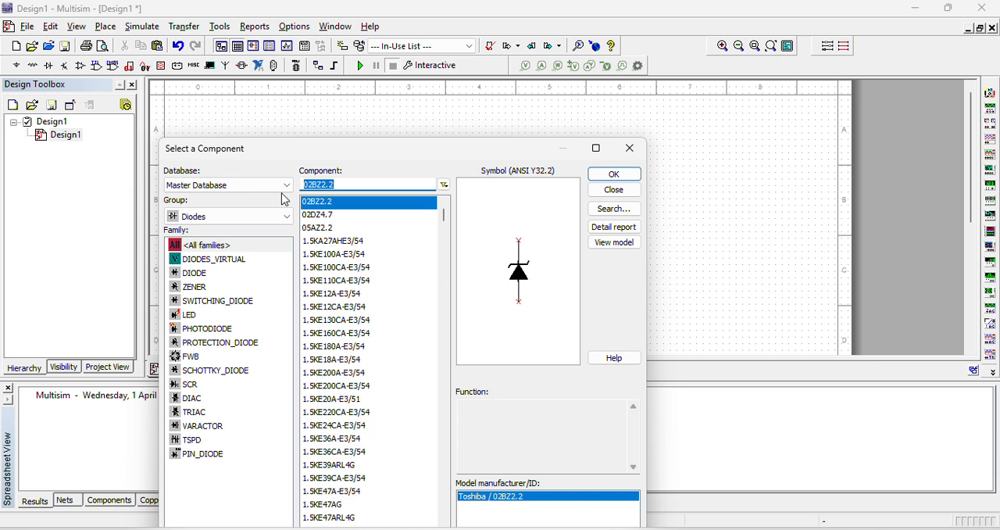
text(1)
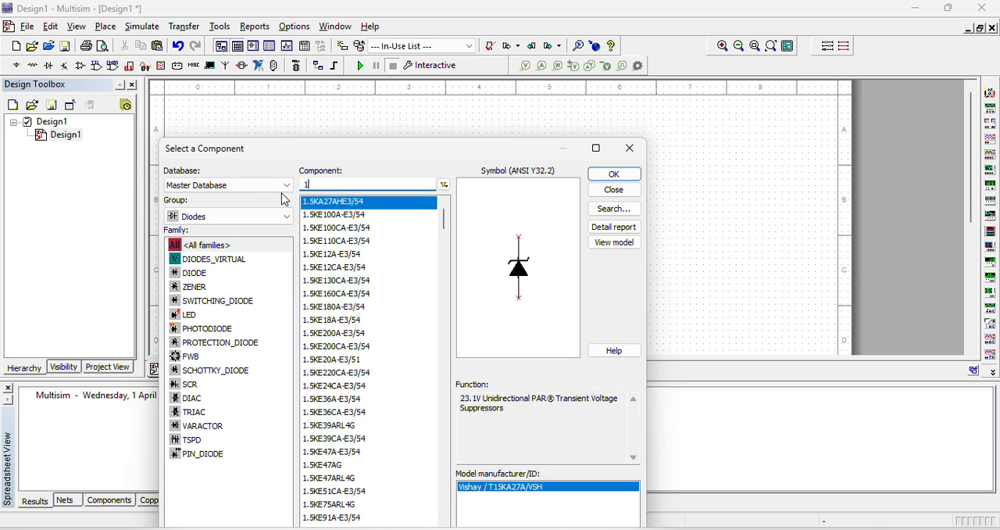
text(n400)
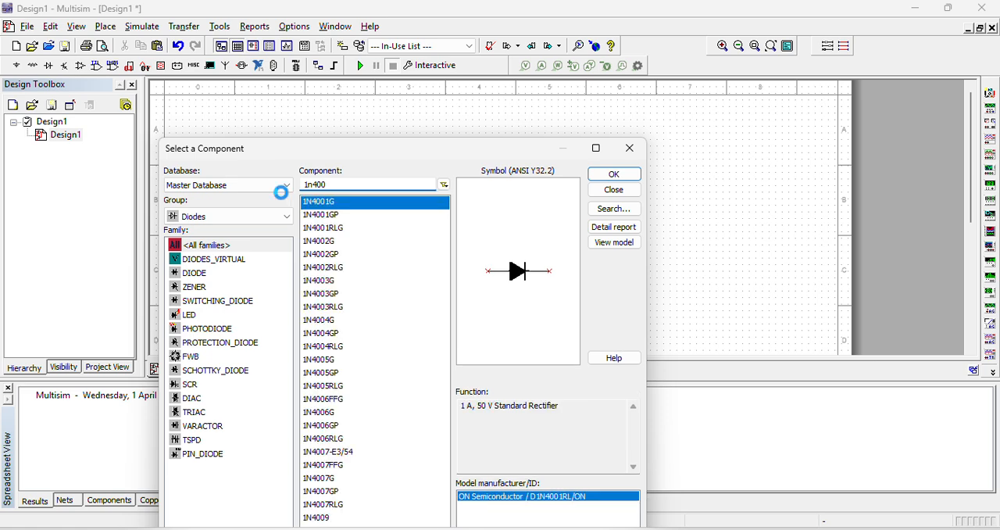
key(Return)
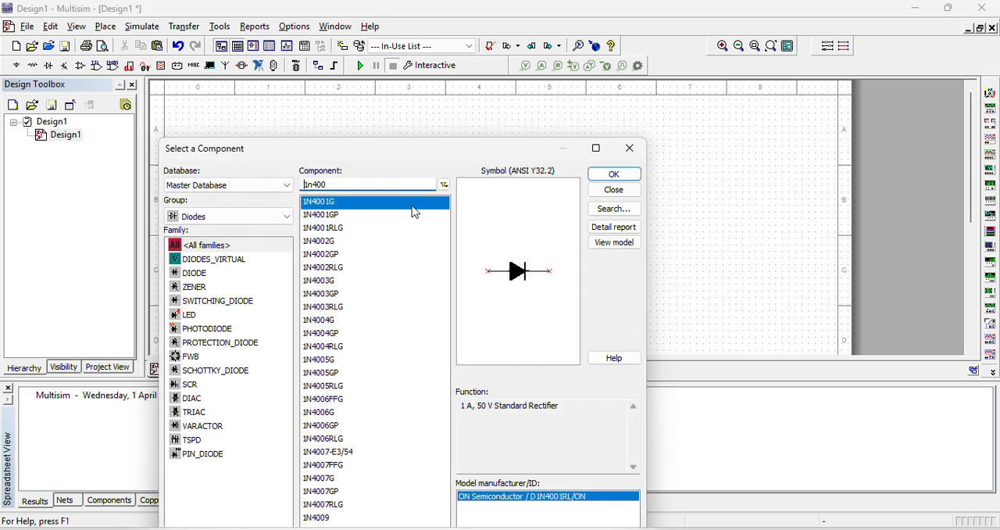
Search for 1N4007 and place a 1N4007G diode to the right of the 1N4001G diode
text(7)
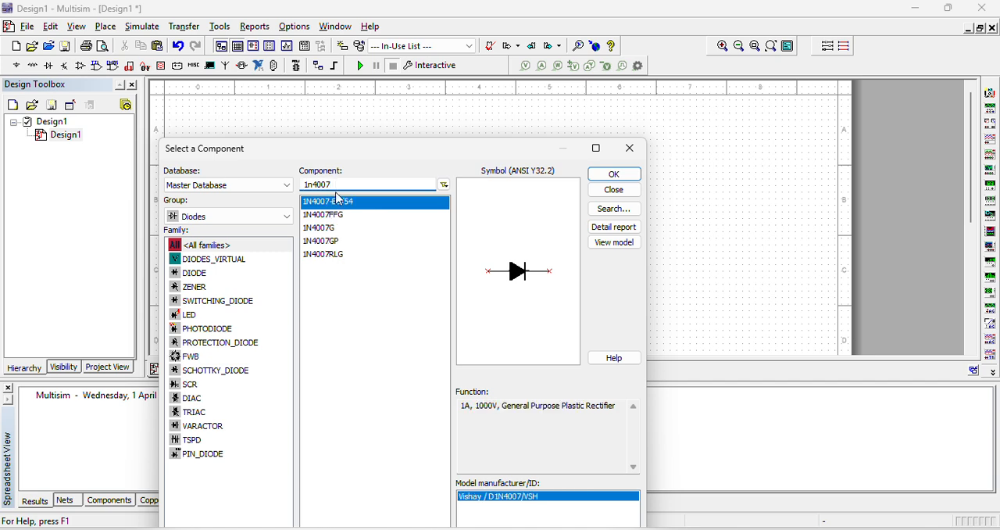
click(357, 230)
click(618, 172)
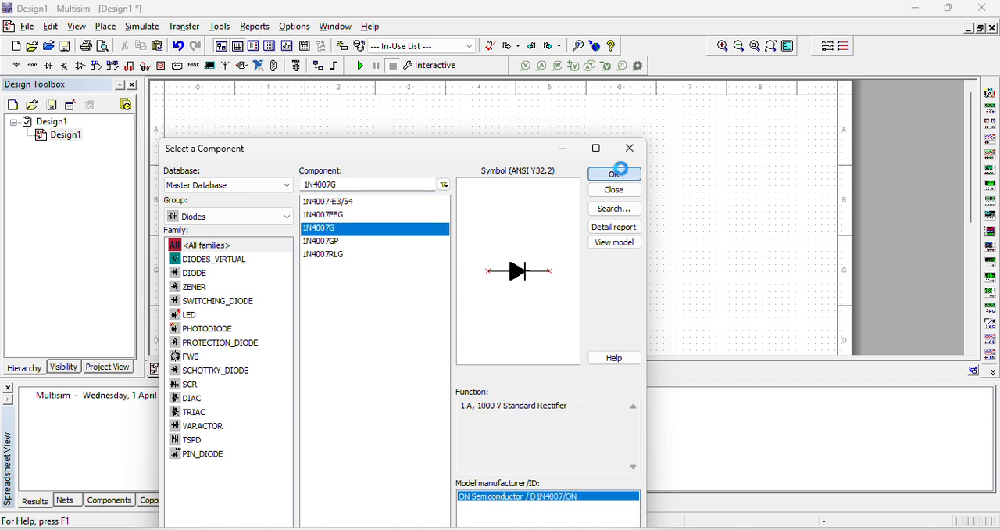
click(558, 164)
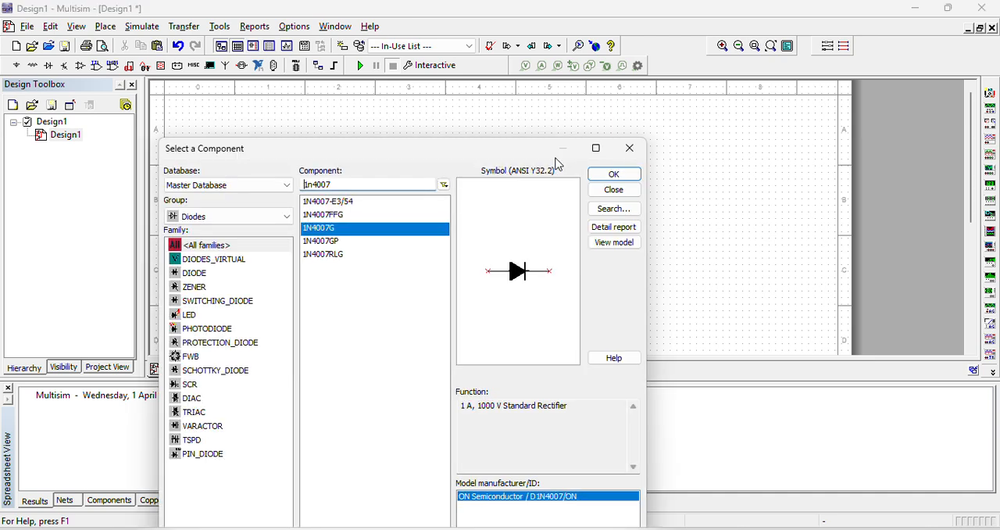
click(615, 190)
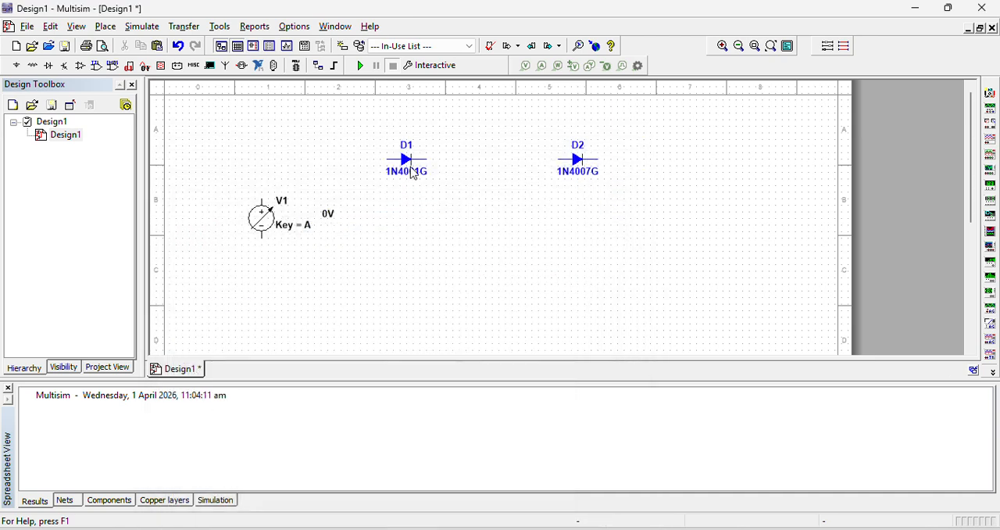
Inspect the 1N4001G diode's model parameters, including the reverse breakdown knee voltage and current, and close the model editor
double_click(413, 173)
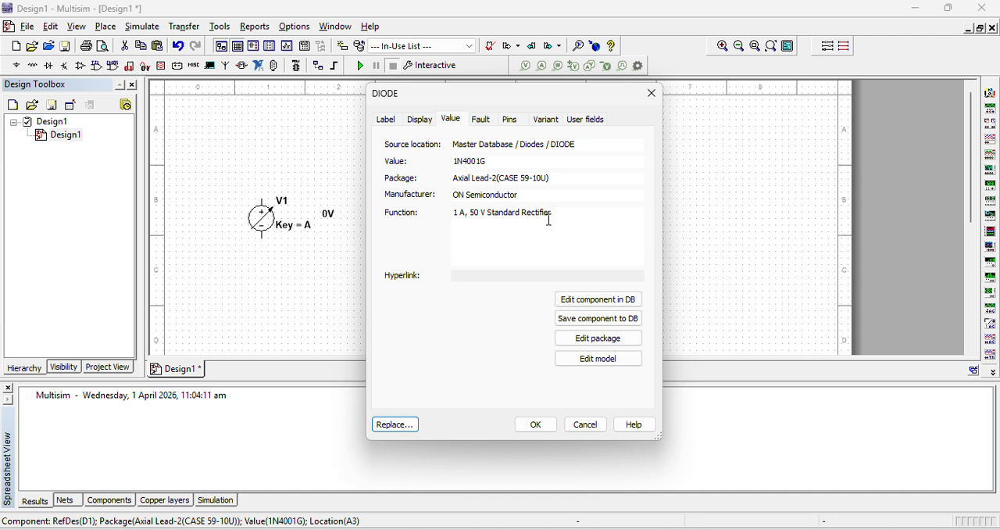
click(581, 361)
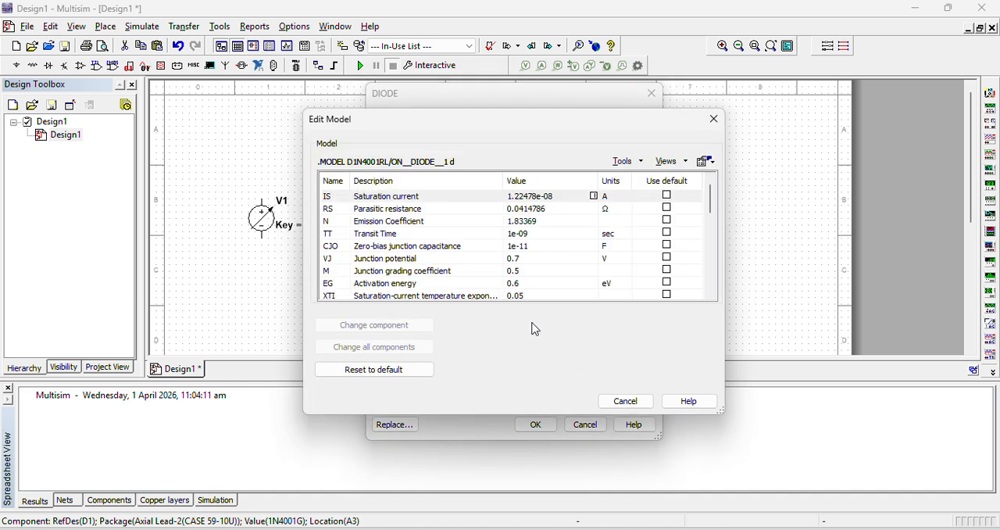
drag(709, 198, 714, 229)
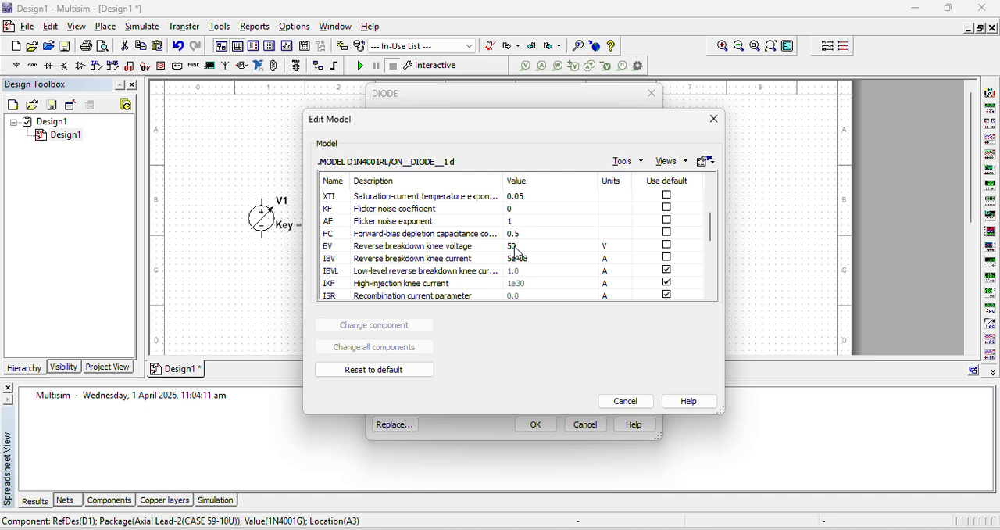
click(713, 119)
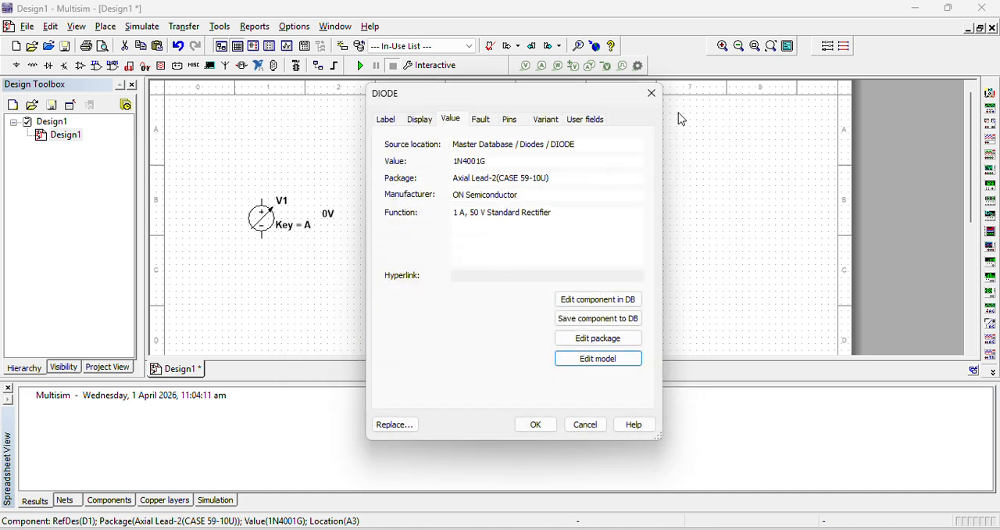
Inspect the 1N4007G diode's package pin mapping and model parameters, including its reverse breakdown knee voltage, and close its properties
click(650, 94)
double_click(578, 176)
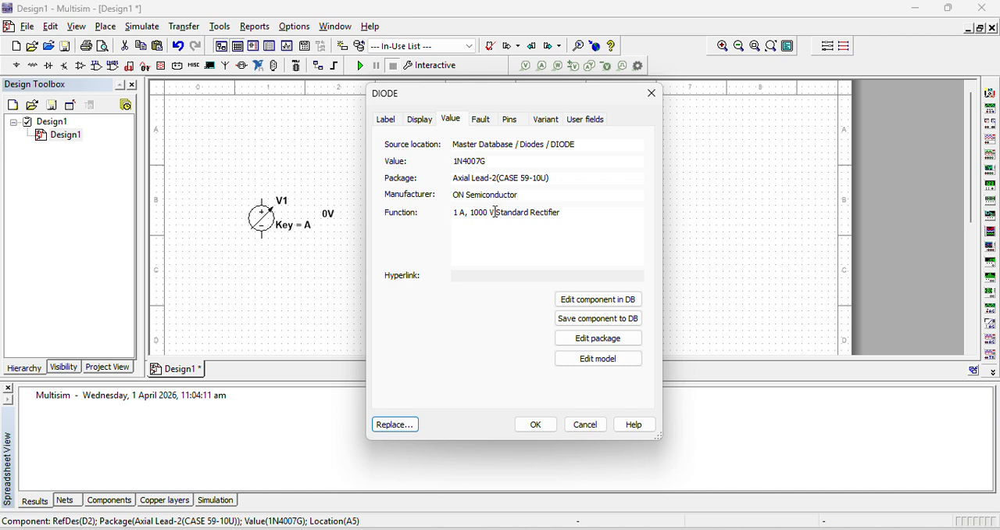
click(598, 338)
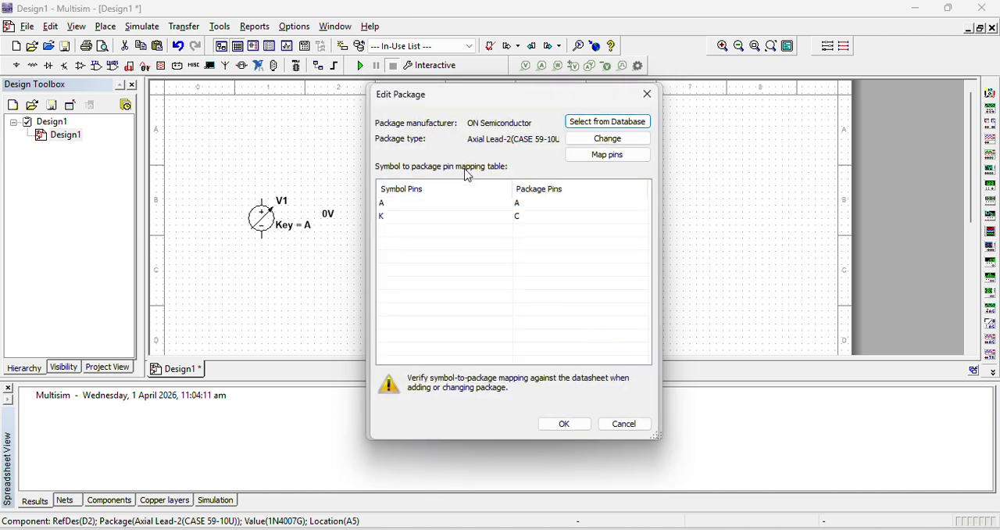
click(648, 94)
click(597, 358)
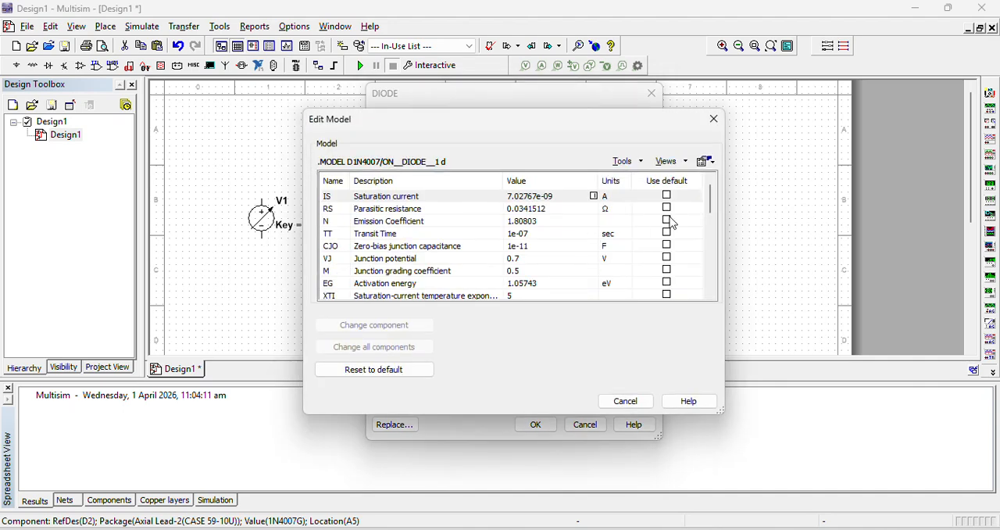
scroll(714, 220, down, 3)
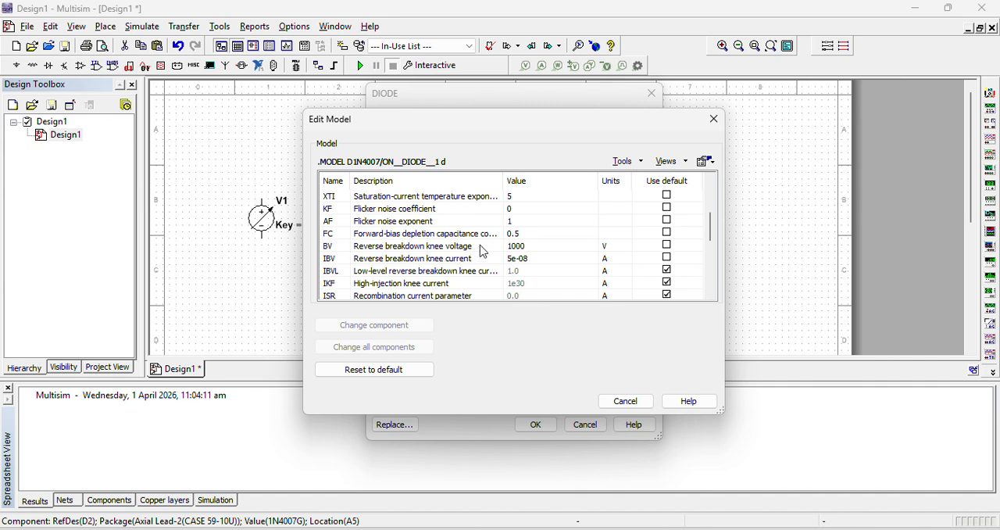
click(713, 119)
click(651, 93)
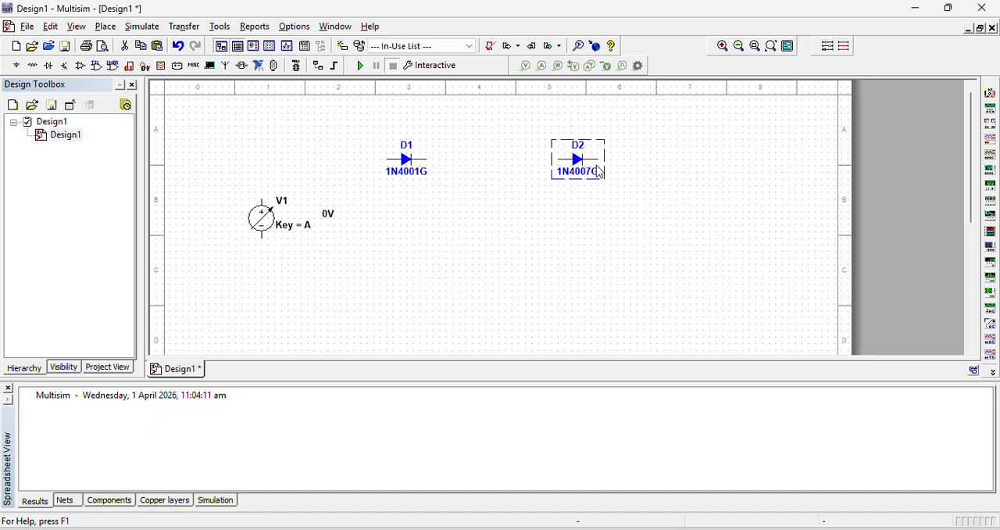
Switch to the Lab 11 Word document and examine the supply voltages in the Forward Bias and Reverse Bias tables
click(569, 233)
click(410, 166)
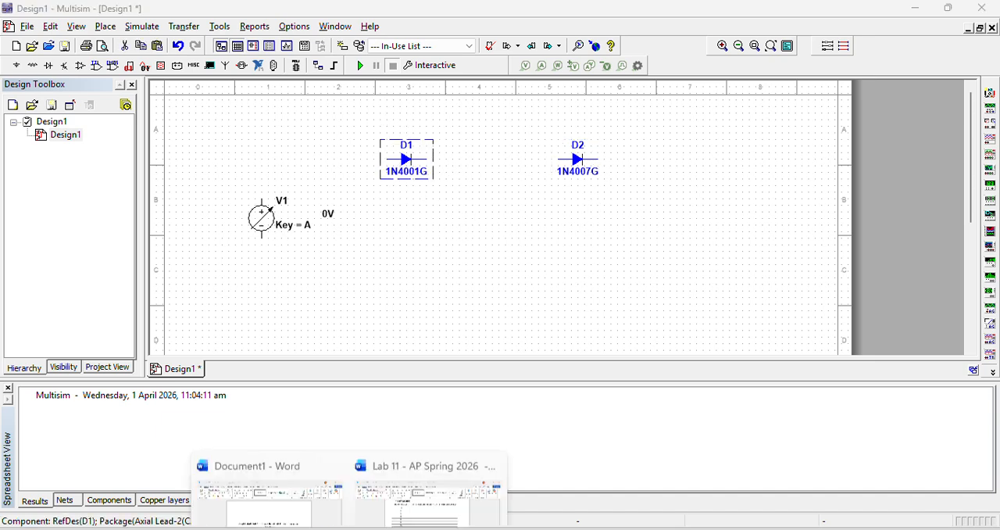
click(430, 325)
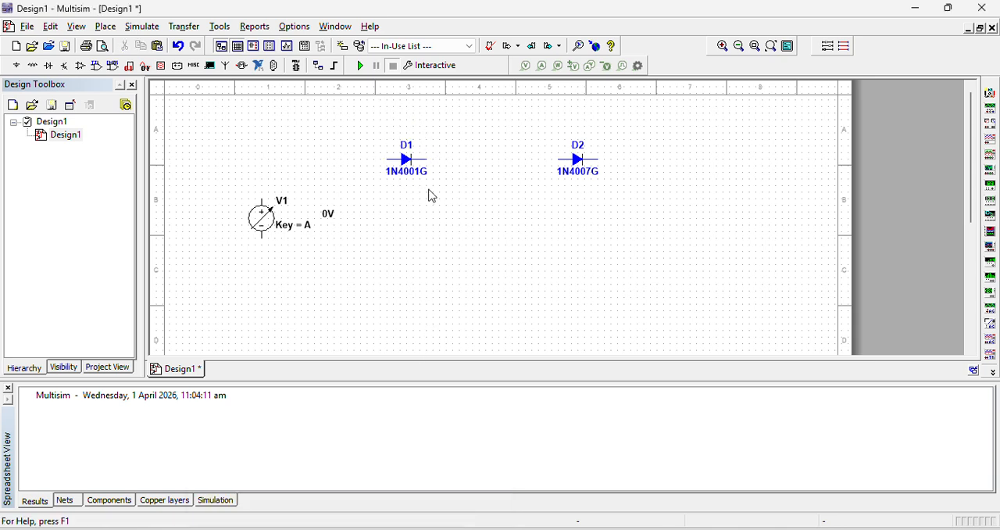
click(408, 163)
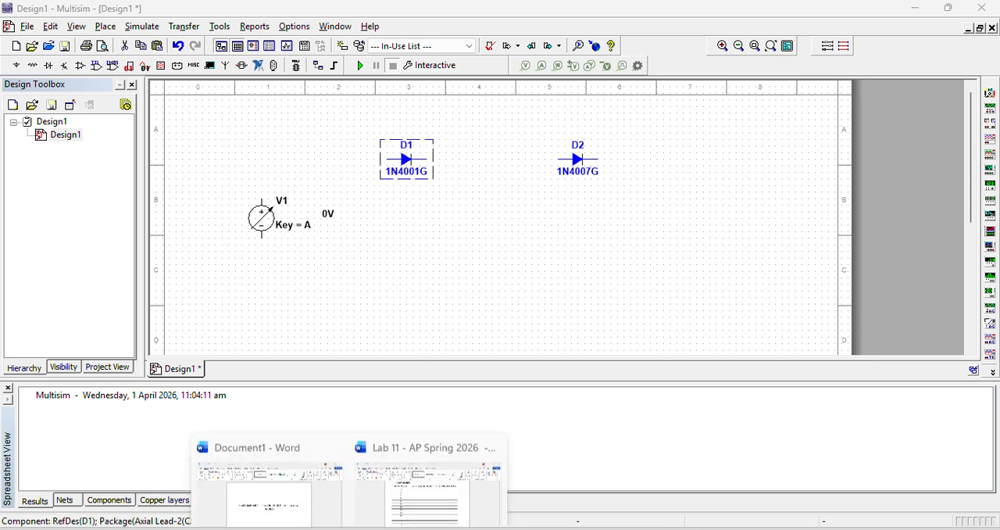
click(442, 490)
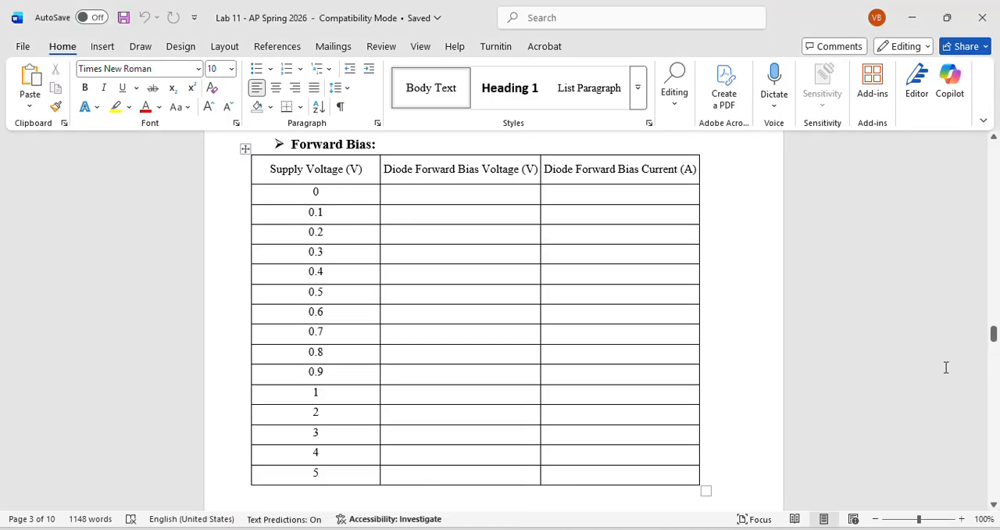
drag(993, 332, 993, 349)
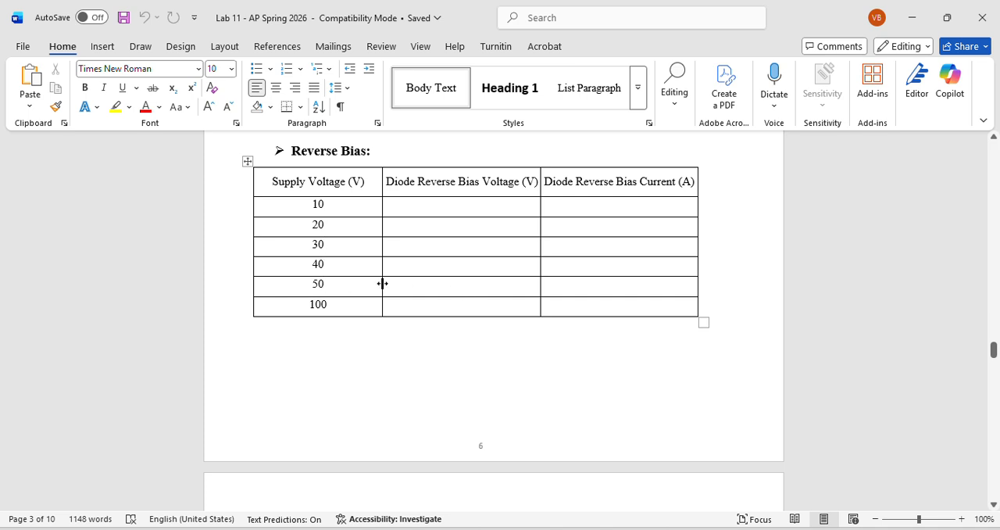
double_click(328, 307)
click(318, 307)
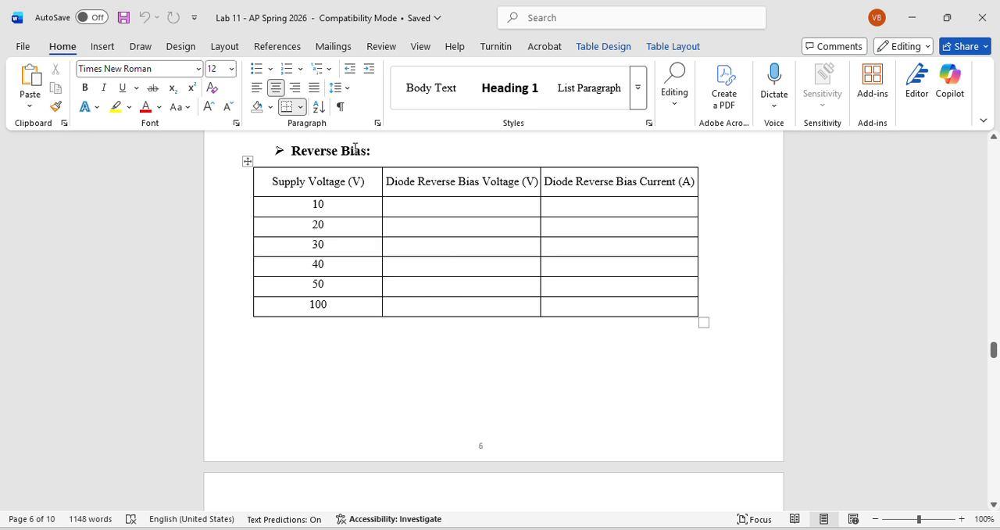
Back in Multisim, delete the 1N4007G diode and wire the 1N4001G diode's anode to the voltage source's positive terminal
mouse_move(399, 523)
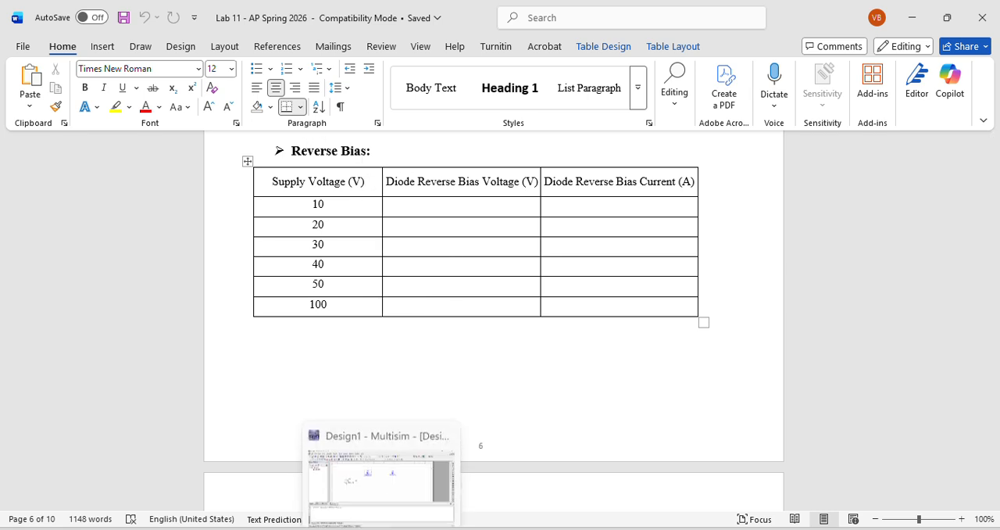
click(383, 484)
click(593, 163)
key(Delete)
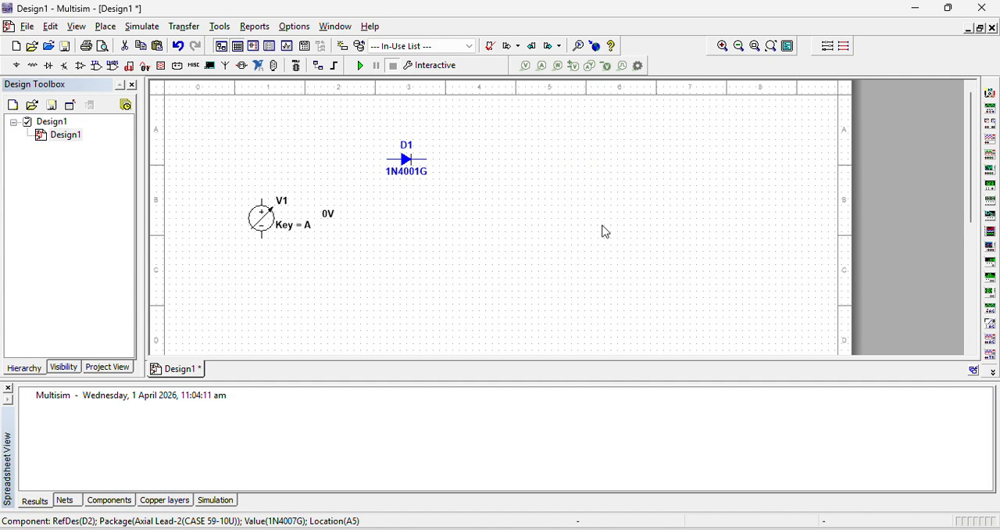
click(387, 159)
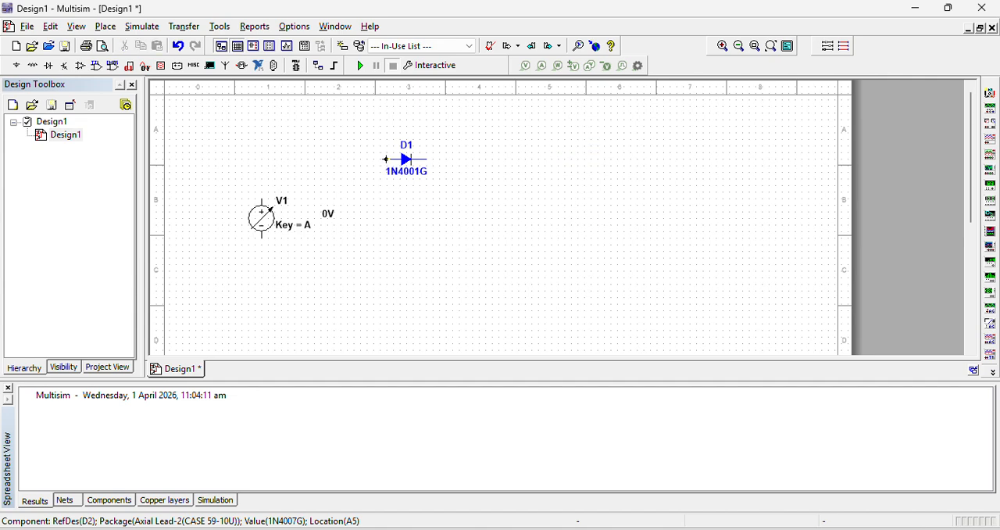
click(261, 200)
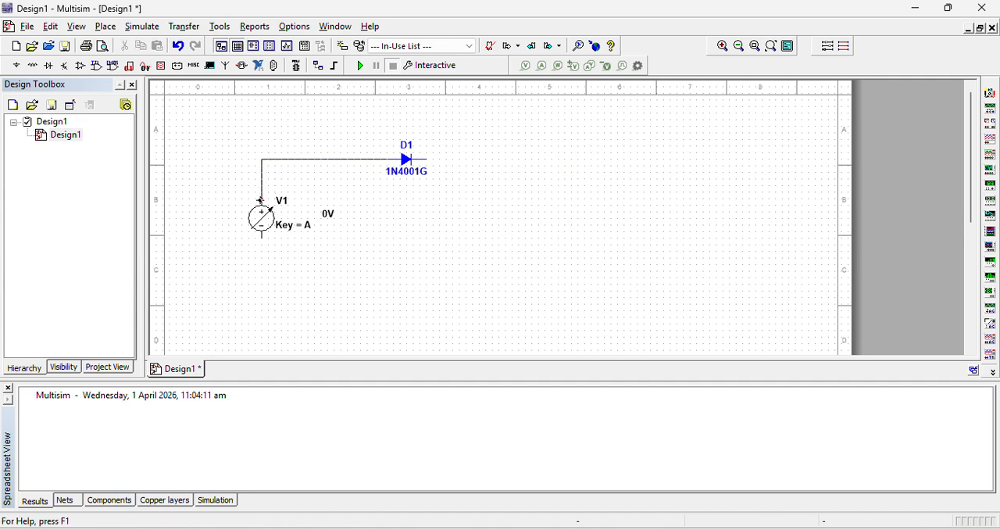
Place a 1 kΩ resistor from the Basic group's RESISTOR family to the right of the 1N4001G diode
click(32, 66)
click(225, 219)
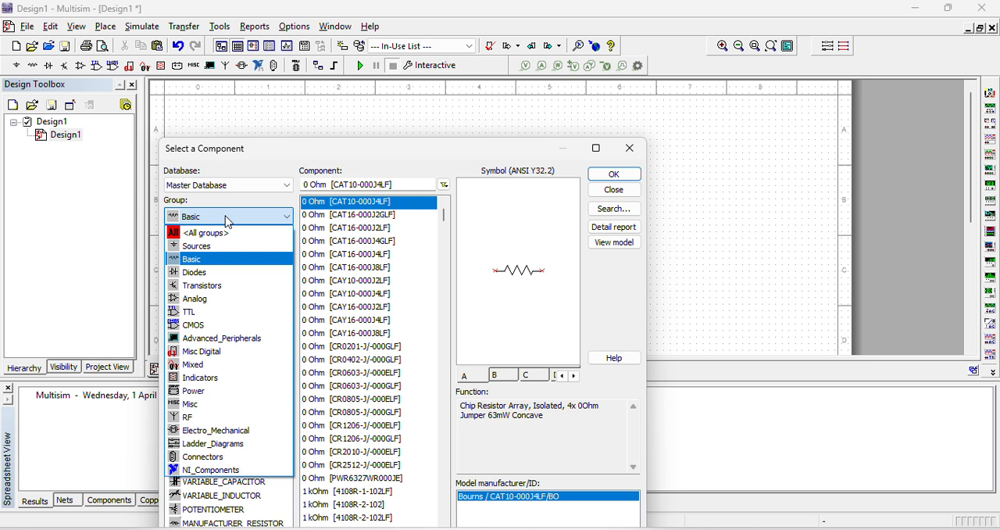
click(196, 259)
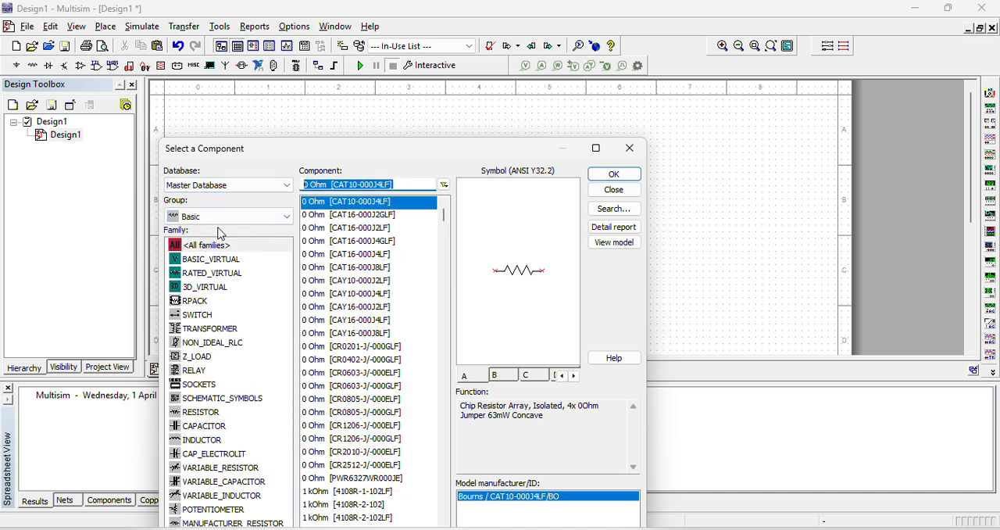
drag(441, 223, 443, 292)
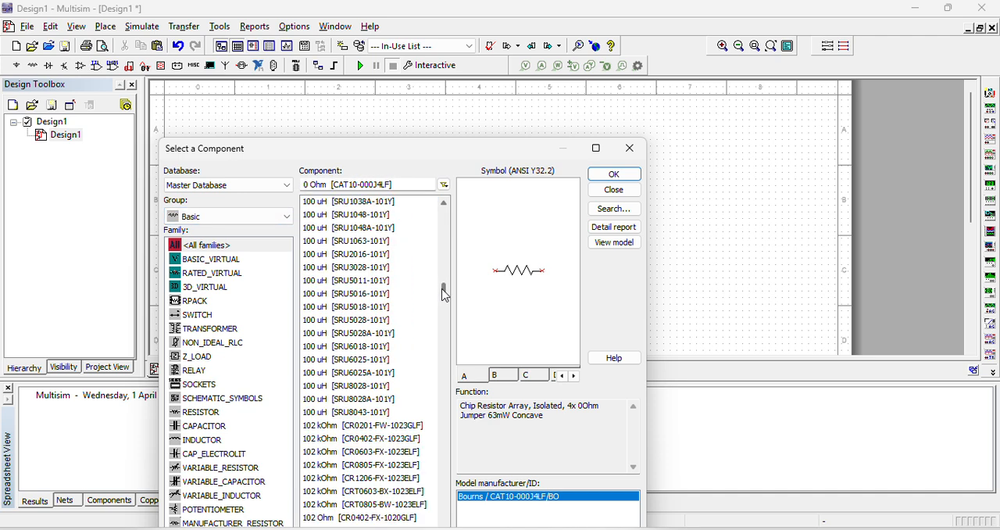
click(205, 412)
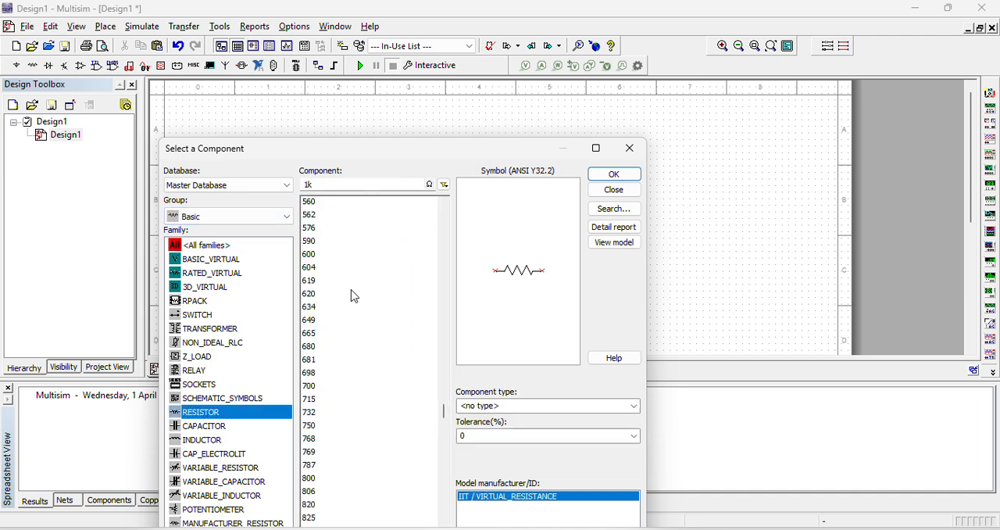
click(630, 174)
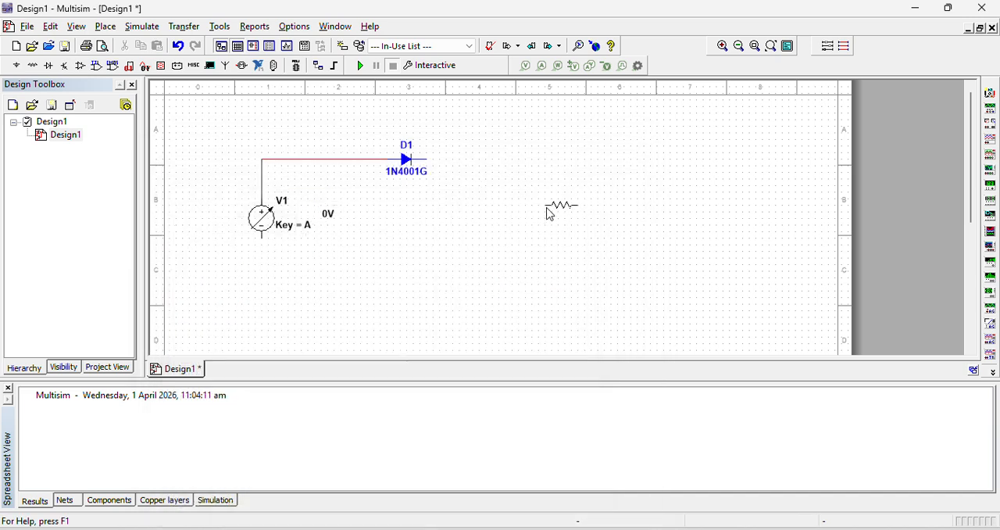
click(527, 164)
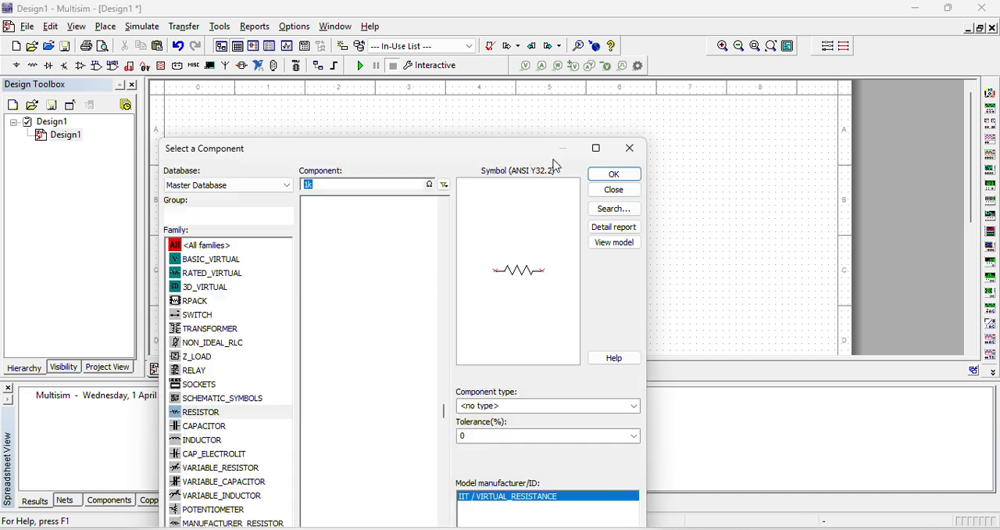
click(628, 149)
Wire the resistor's left end to the diode's cathode and its right end to the voltage source's negative terminal
click(525, 160)
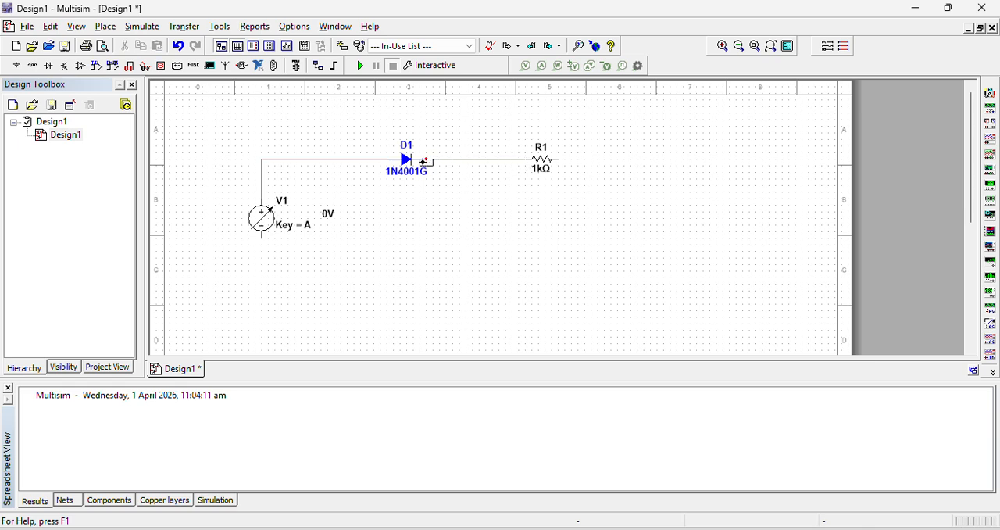
click(427, 159)
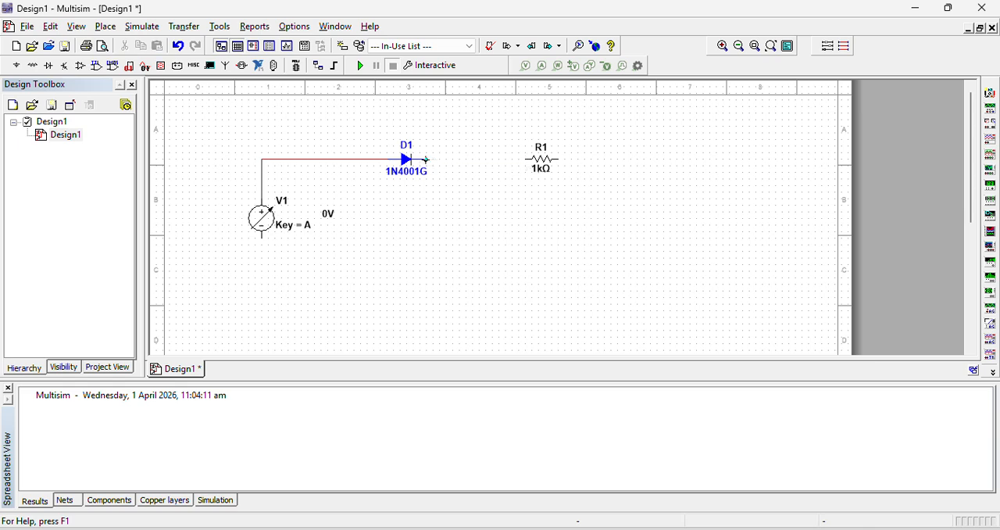
click(559, 158)
click(262, 236)
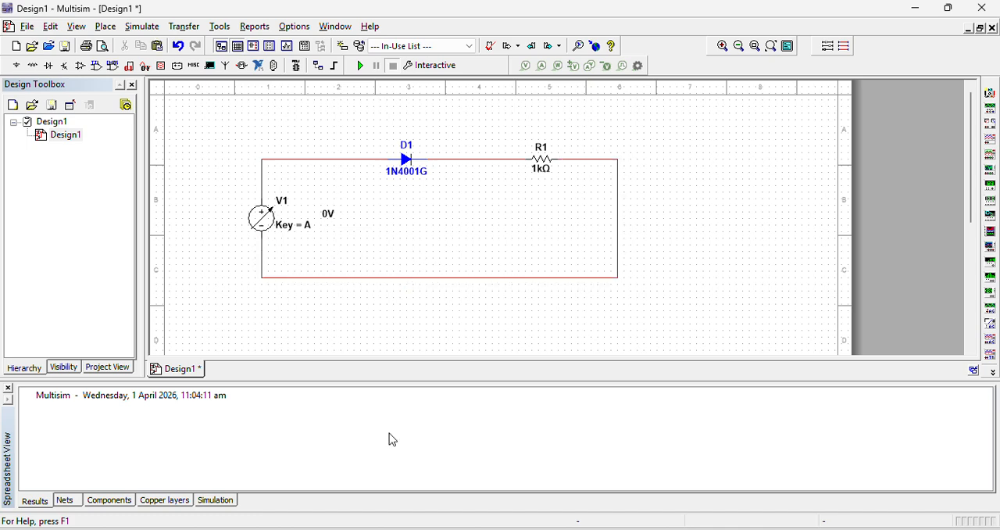
Switch to the Lab 11 Word document and check the worksheet's Forward Bias table for the quantities to measure
mouse_move(386, 520)
click(416, 494)
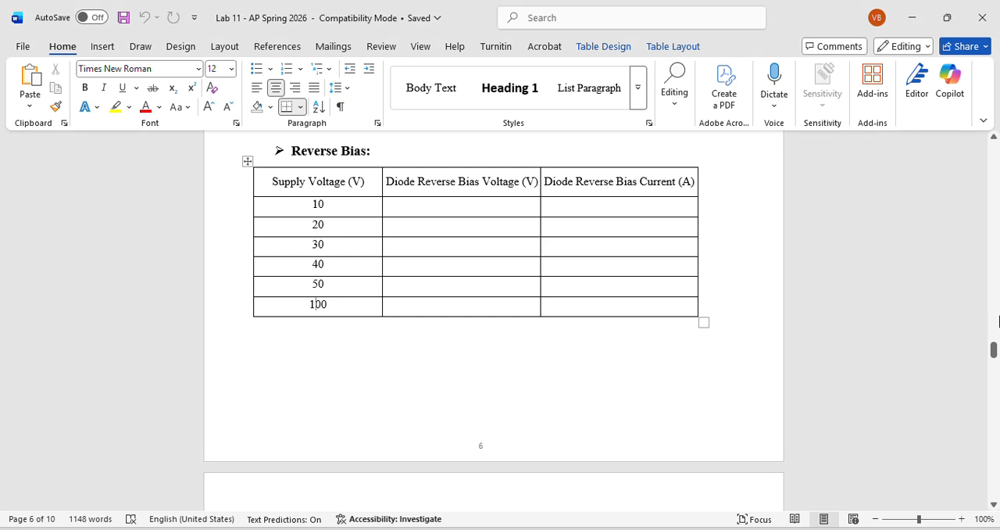
drag(994, 350, 994, 331)
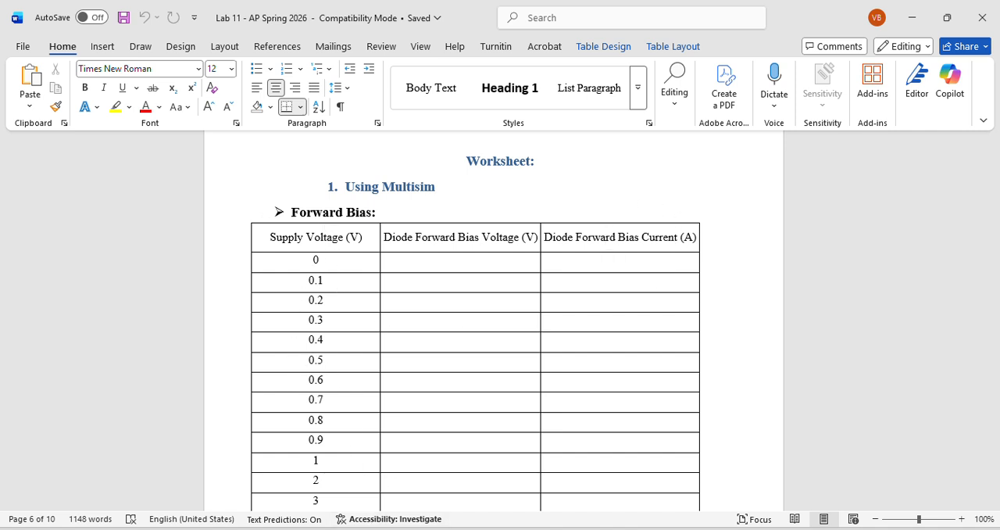
Back in Multisim, place a multimeter above the wire between the voltage source and the diode, and delete that wire
click(369, 529)
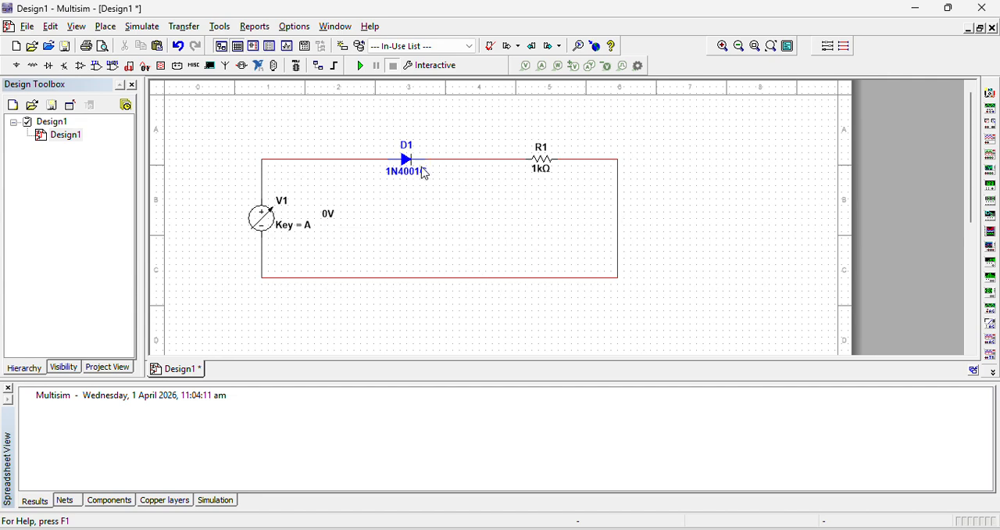
click(990, 93)
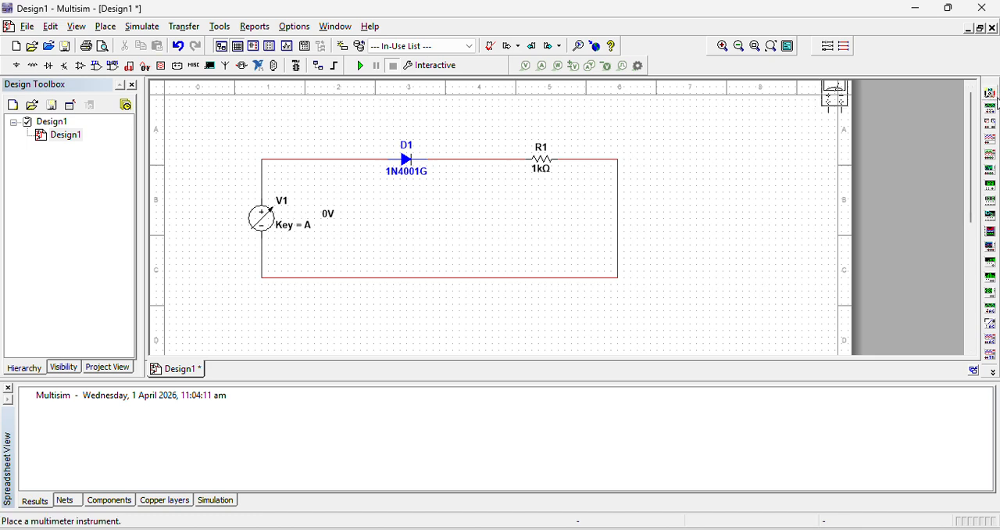
click(290, 149)
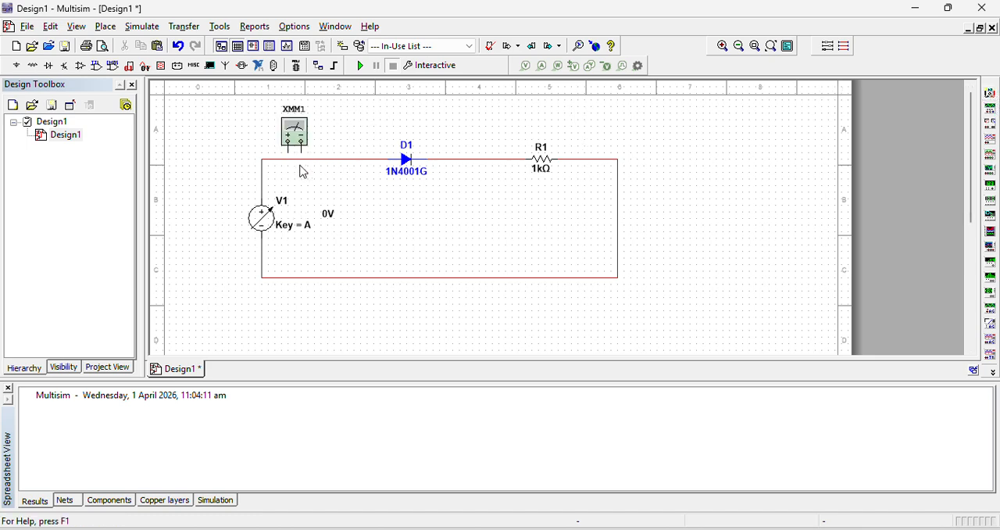
click(304, 162)
key(Delete)
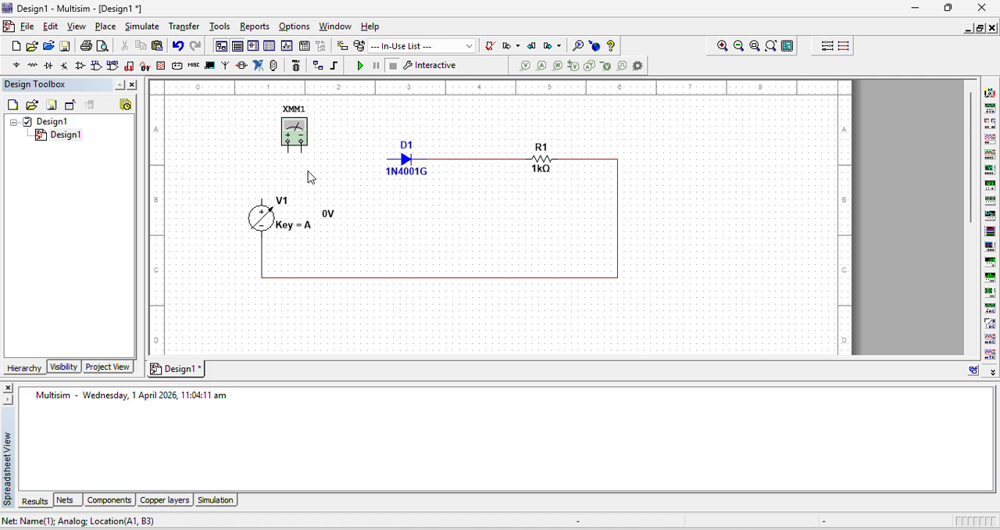
Shift the multimeter slightly and wire it in series between the source's positive terminal and the diode's anode
drag(313, 148, 326, 154)
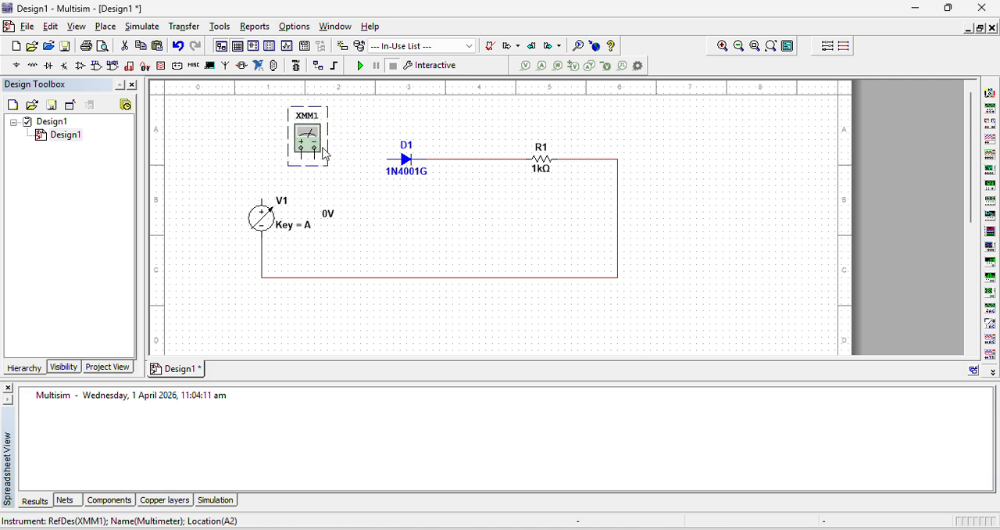
click(295, 167)
click(262, 197)
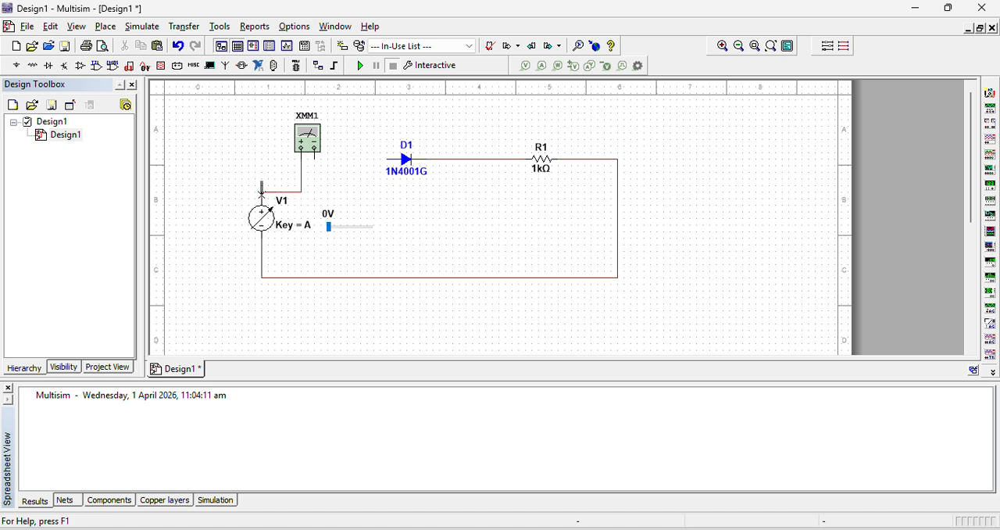
click(314, 160)
click(386, 158)
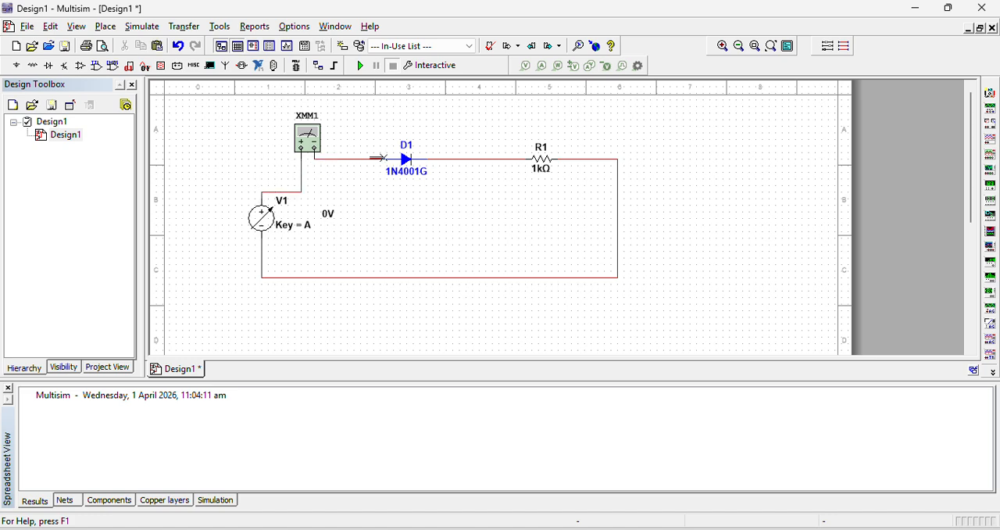
Open the series multimeter's display, move it clear of the circuit beside the source, and set it to measure current (A)
double_click(307, 139)
drag(444, 212, 100, 139)
click(114, 190)
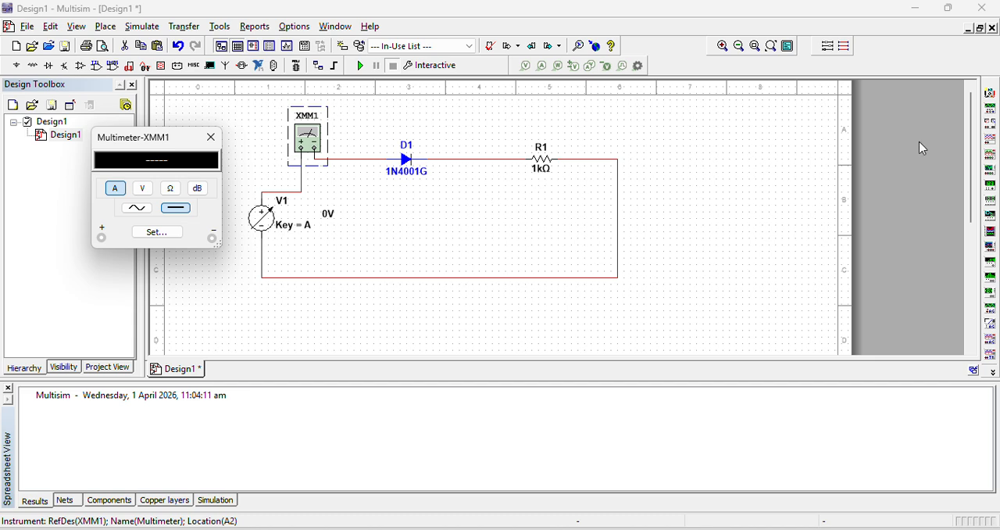
Wire a second multimeter in parallel across the diode and open its display in the empty area beyond the resistor
click(990, 92)
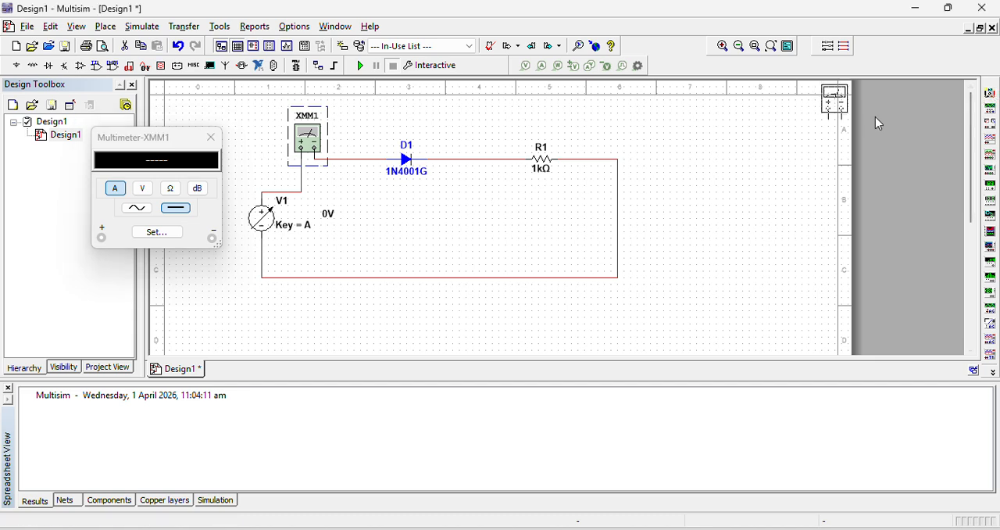
click(403, 136)
click(400, 129)
click(373, 158)
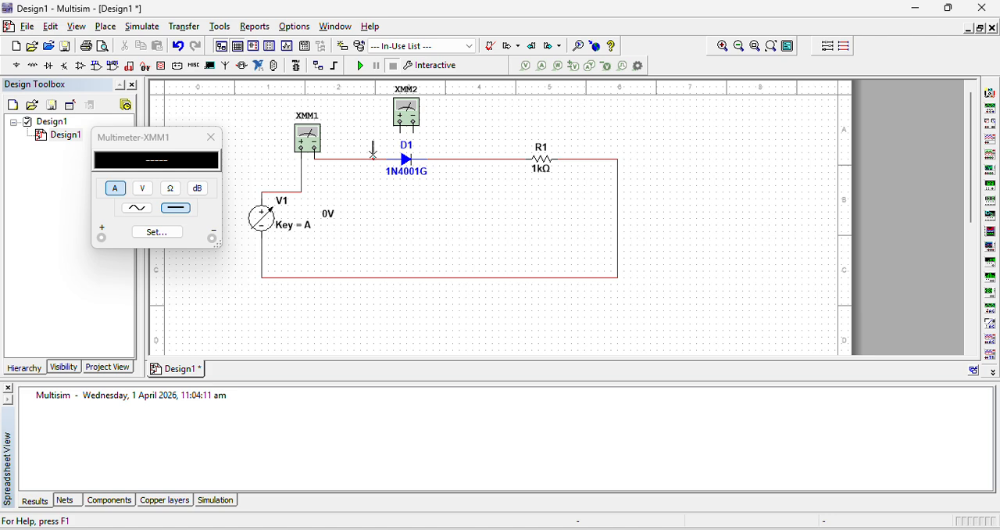
click(451, 160)
double_click(410, 116)
drag(505, 221, 733, 152)
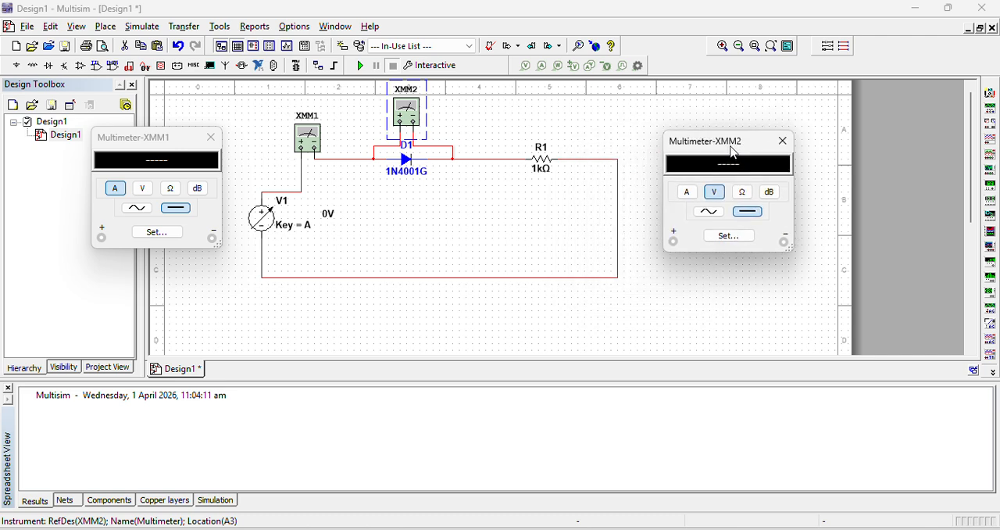
Place a ground from the POWER_SOURCES family on the circuit's lower wire near the voltage source
click(17, 65)
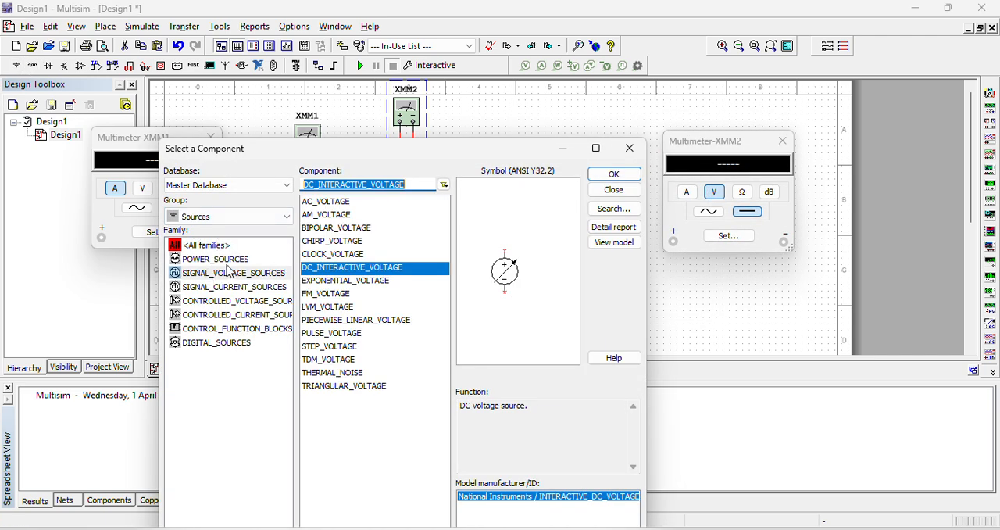
click(215, 258)
click(327, 241)
click(613, 174)
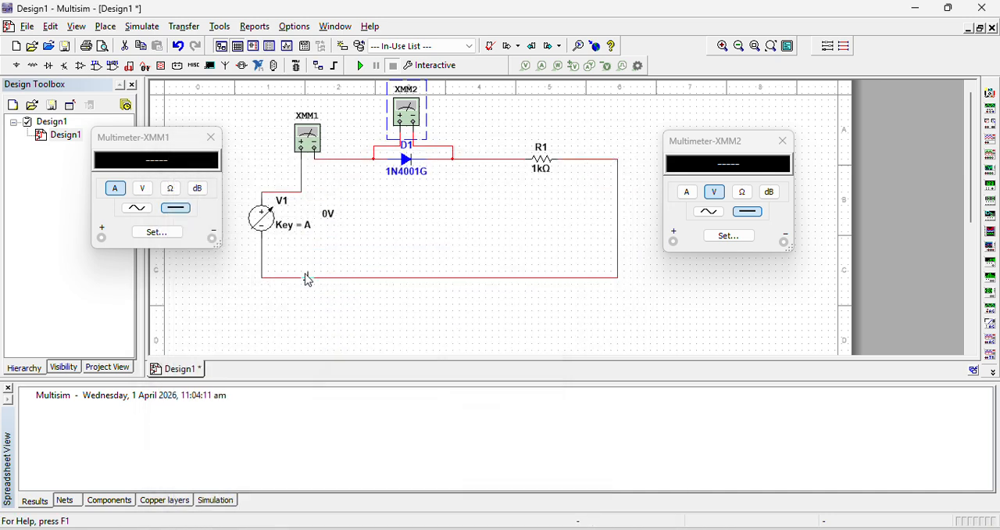
click(289, 279)
click(630, 149)
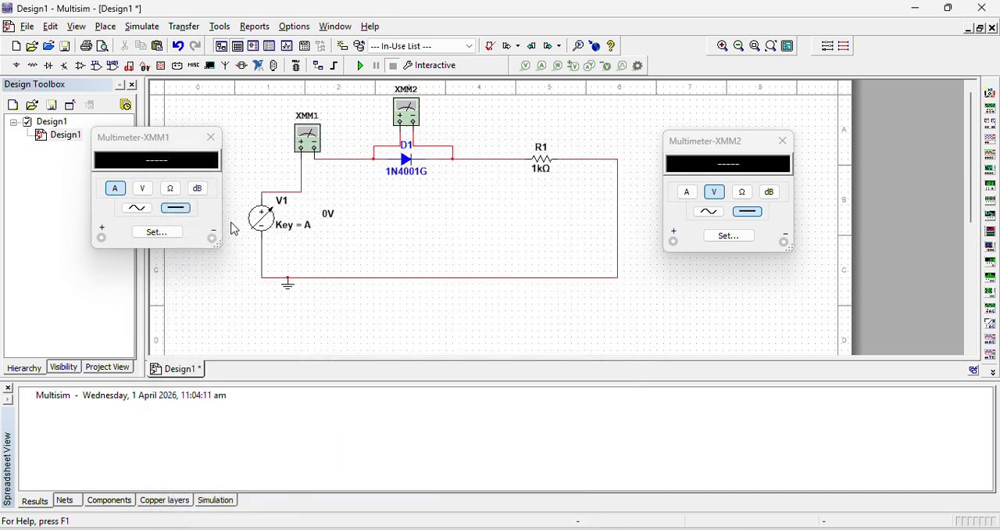
Run the simulation and raise the interactive source voltage in steps from 0.1 V to 0.6 V
click(361, 66)
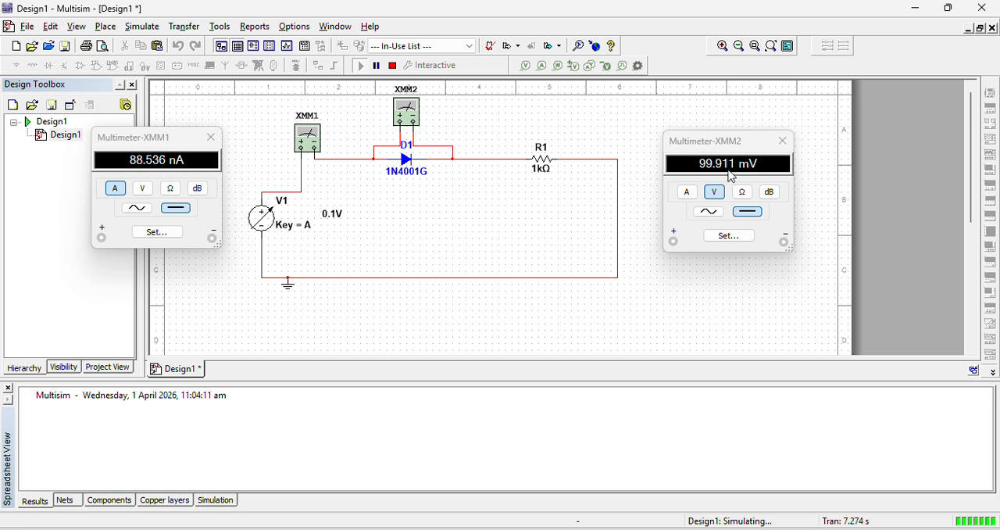
mouse_move(318, 236)
key(a)
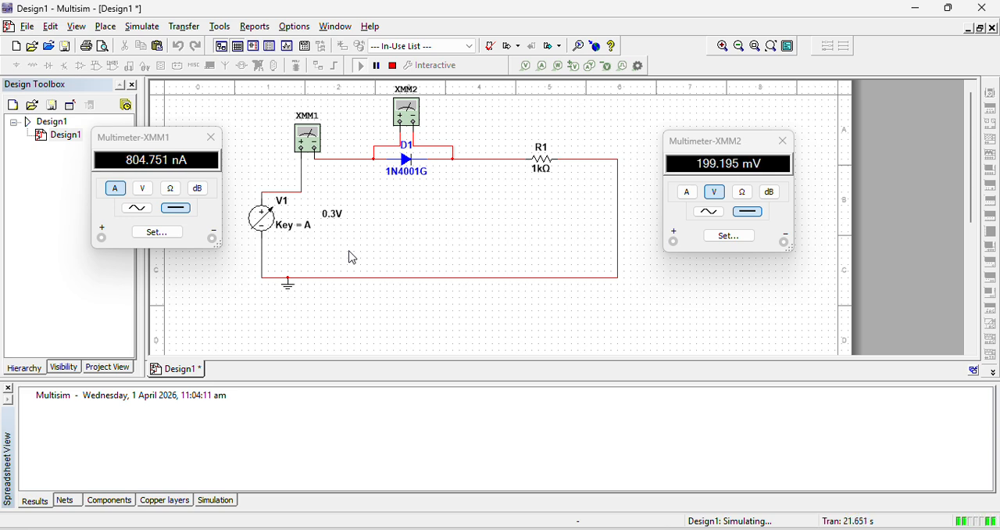
key(a)
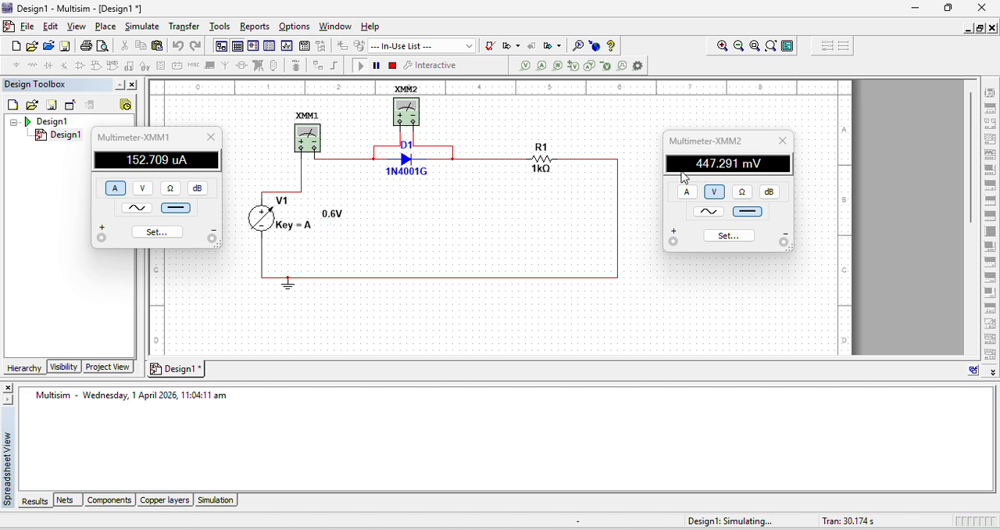
Switch to the Lab 11 Word document and enter 0.447 as the diode forward bias voltage for the 0.6 V supply
mouse_move(375, 520)
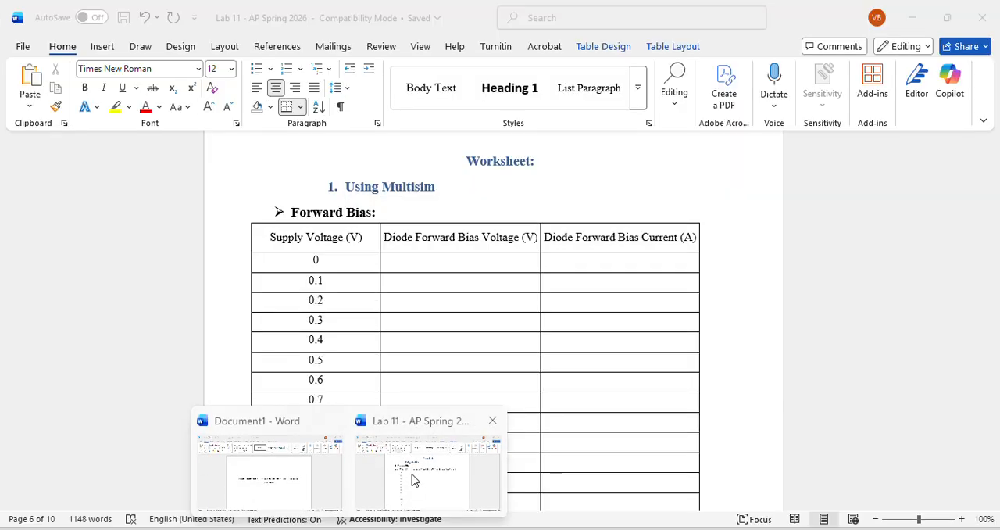
click(412, 476)
click(435, 382)
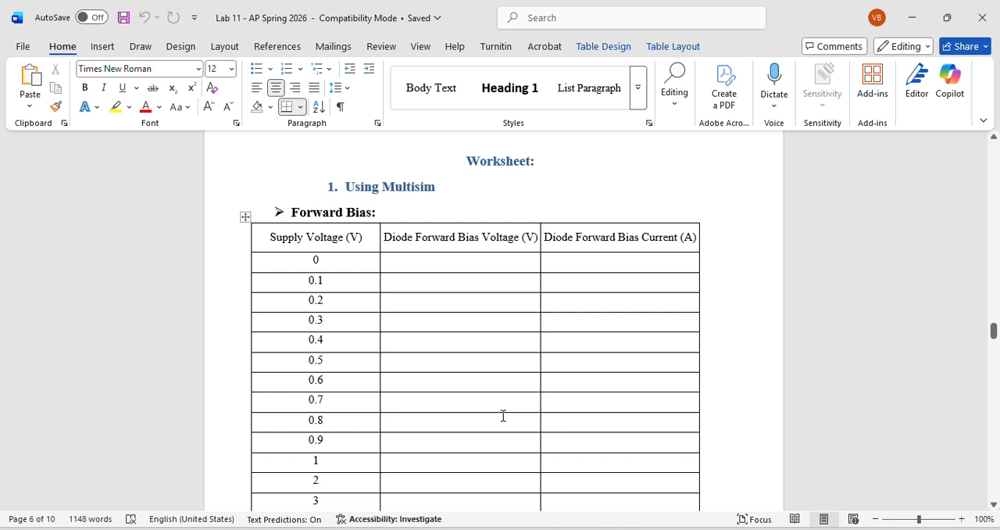
text(0.447)
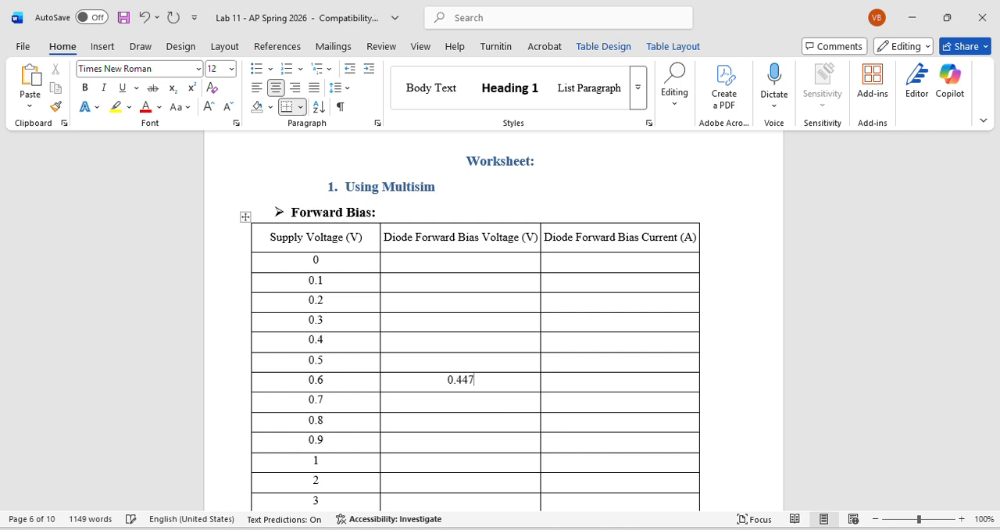
Check the current reading in Multisim, then enter 0.000152 as the diode forward bias current for 0.6 V in the Word table
key(alt+Tab)
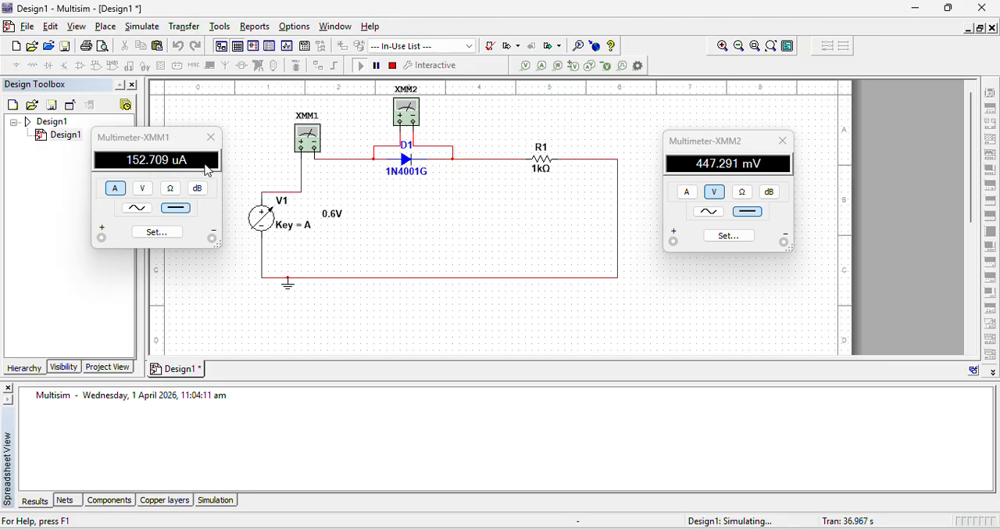
key(alt+Tab)
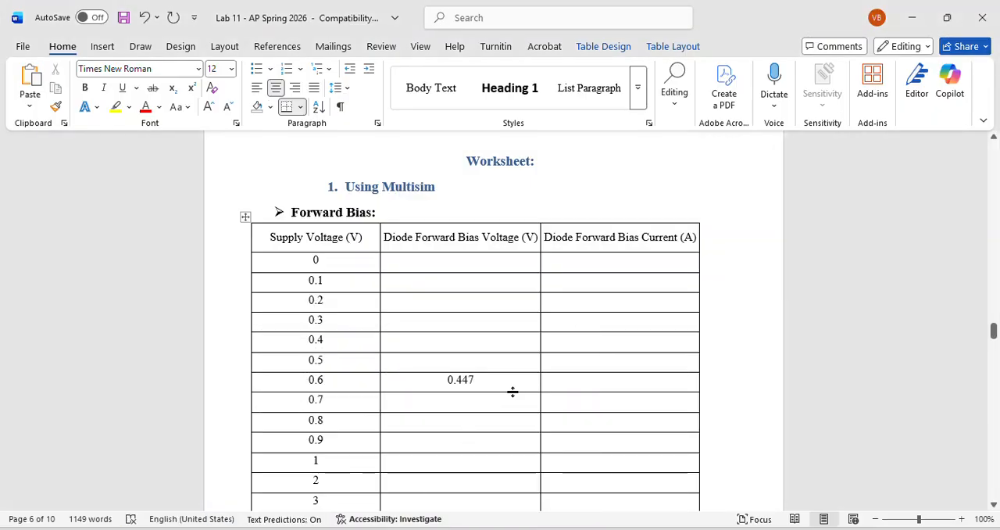
click(591, 384)
text(0)
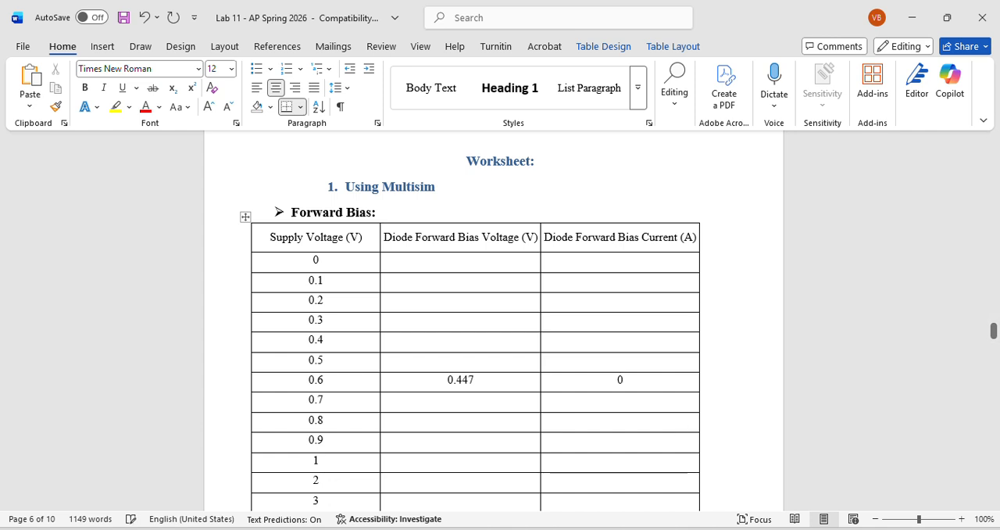
text(.000152)
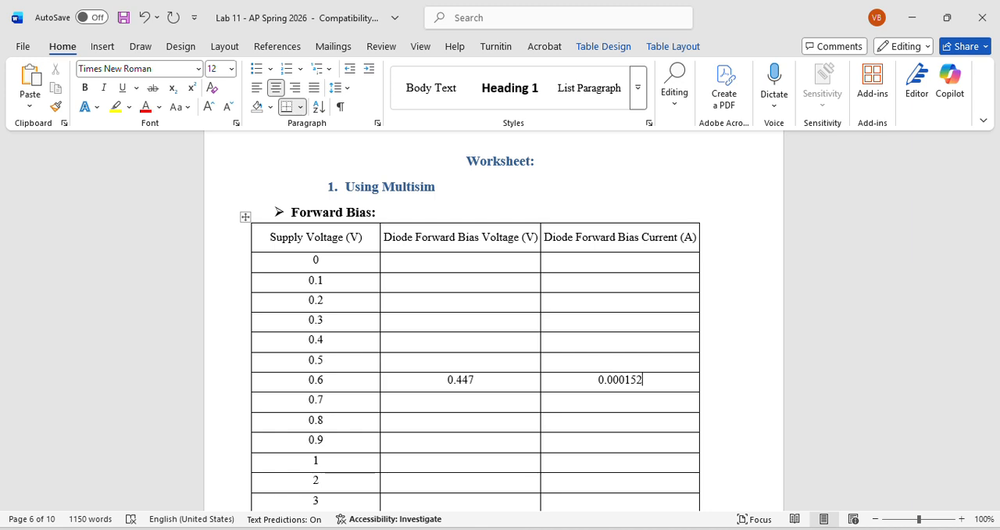
Back in Multisim, raise the source voltage in steps through 0.7, 0.8 and 0.9 V to 1.2 V
key(alt+Tab)
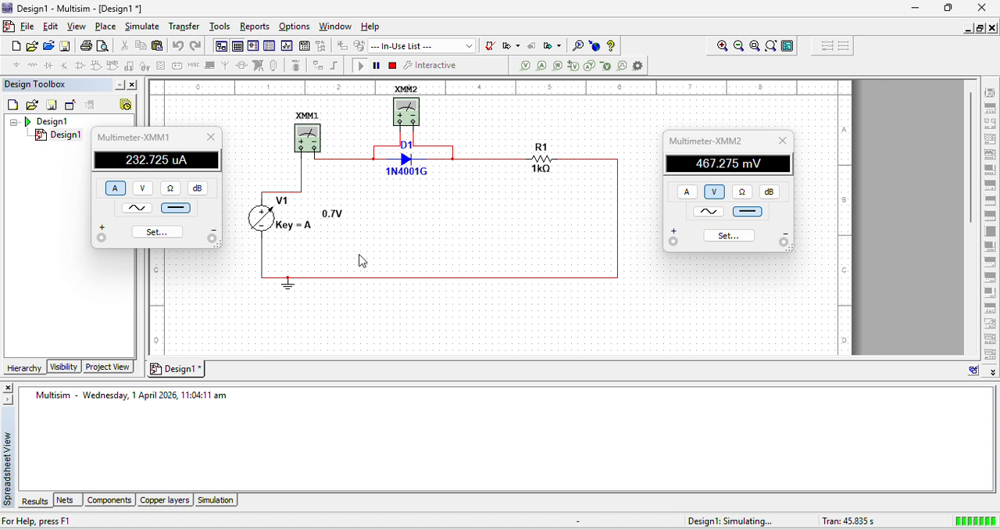
mouse_move(328, 215)
key(a)
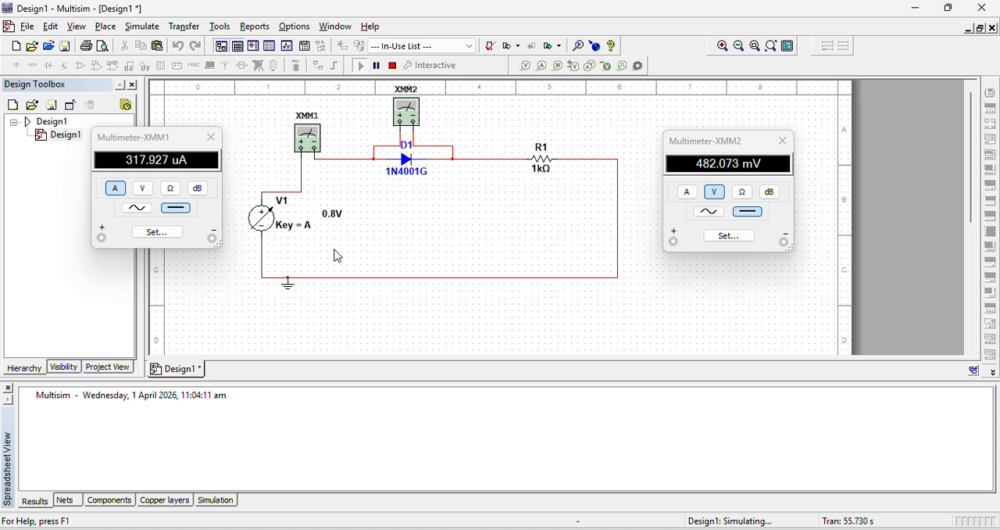
key(a)
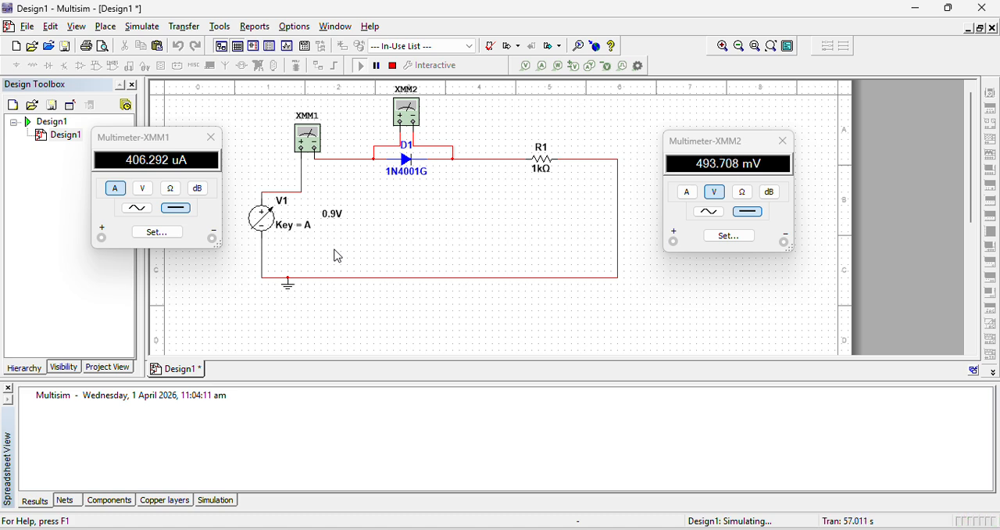
key(a)
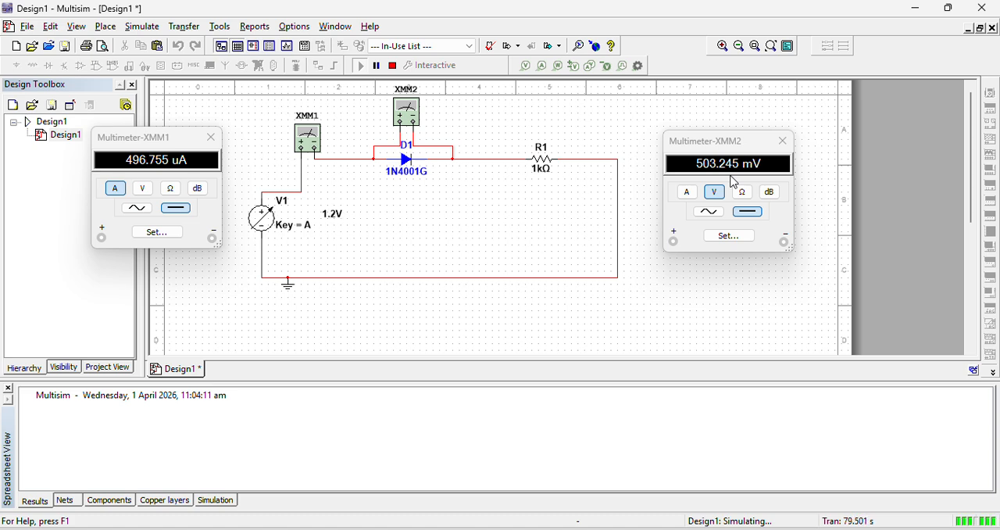
Continue raising the source voltage from 1.2 V up to 5 V
key(a)
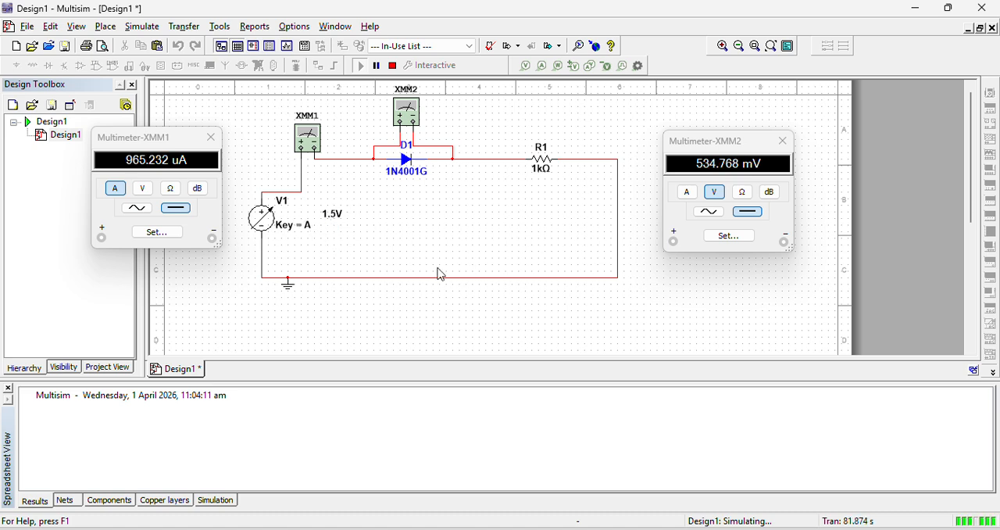
key(a)
key(a)
key(a)
key(a)
key(a)
key(a)
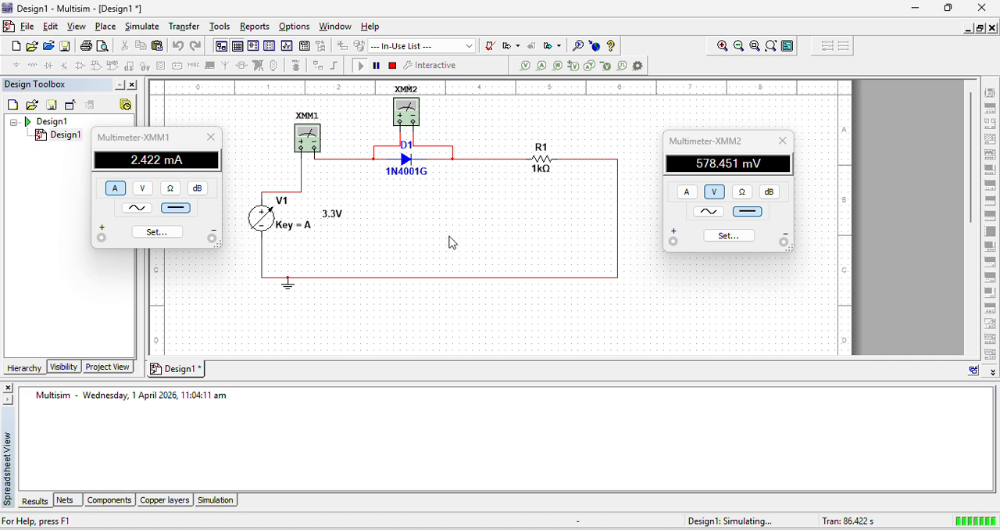
key(a)
key(a)
key(a)
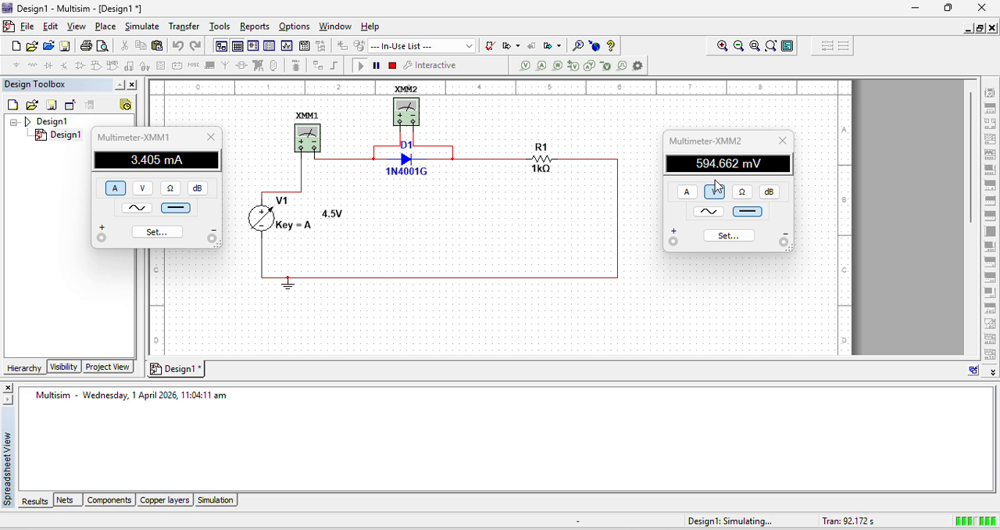
key(a)
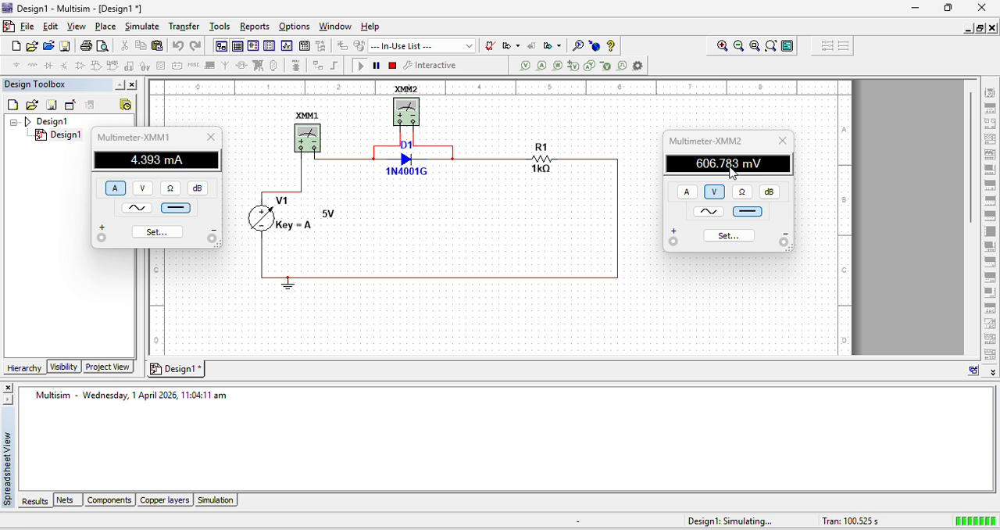
Switch to the Lab 11 Word document and select the Forward Bias table's voltage and current cells for supplies 0 to 5 V
mouse_move(327, 229)
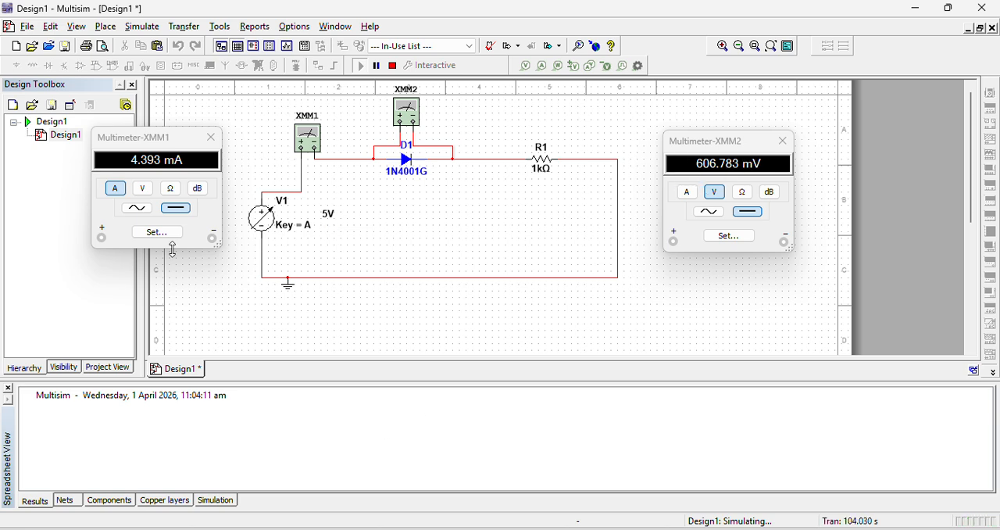
click(440, 477)
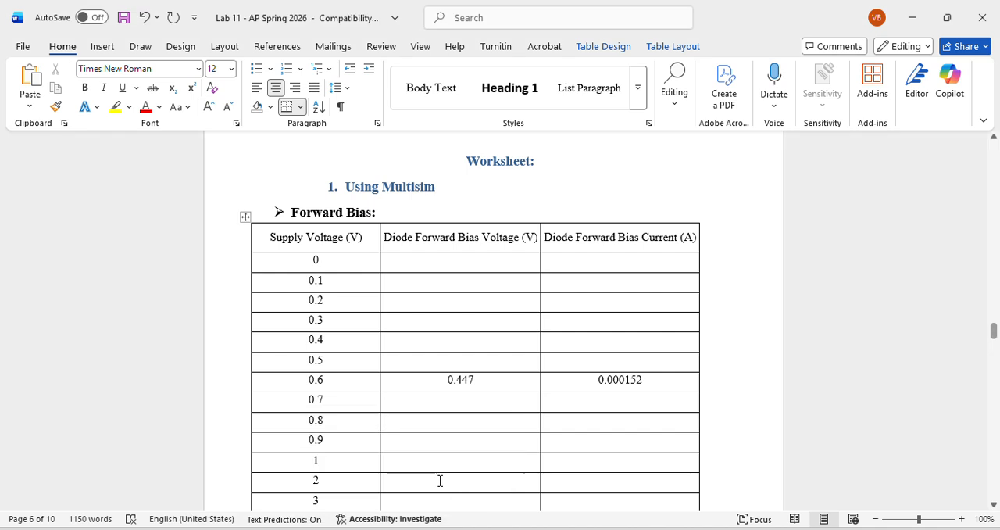
drag(993, 332, 993, 336)
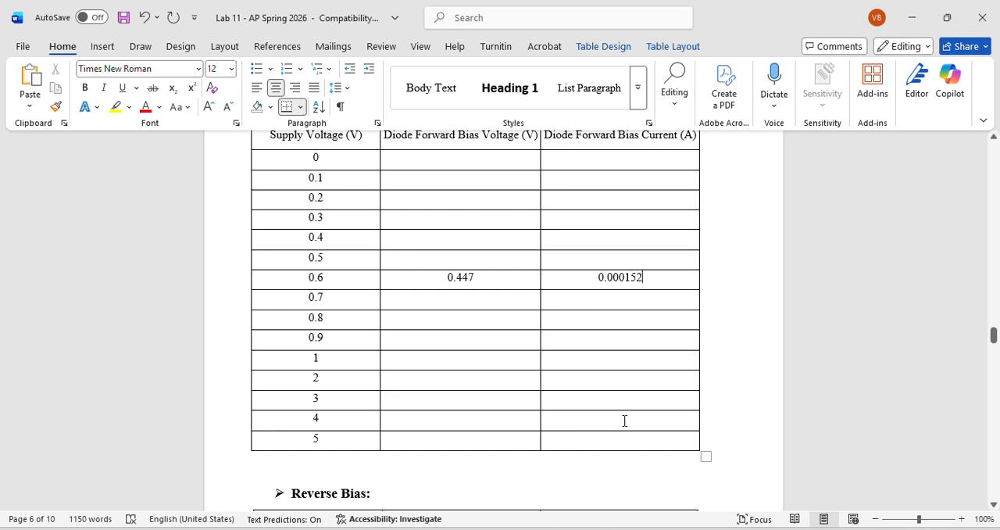
mouse_move(415, 159)
mouse_down()
mouse_move(539, 195)
mouse_move(614, 286)
mouse_move(627, 441)
mouse_up()
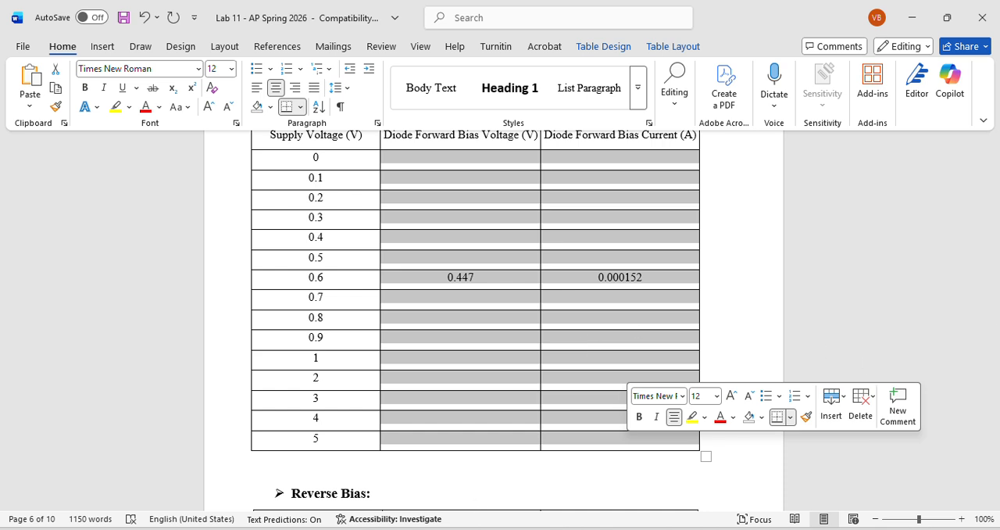
Switch to the PowerPoint lecture and view slide 12, Break down Voltage, as a full-screen slide show to examine the diode curve
key(alt+Tab)
click(172, 154)
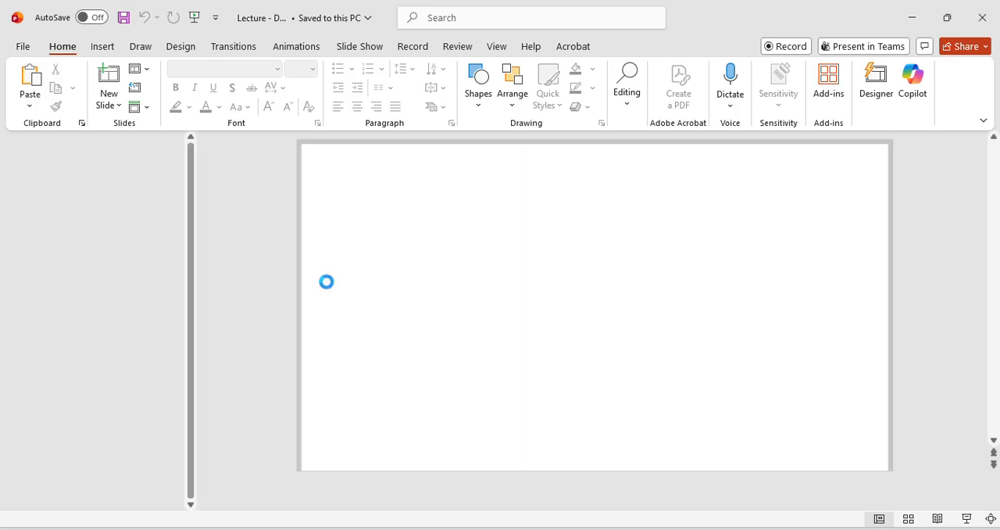
drag(191, 188, 196, 506)
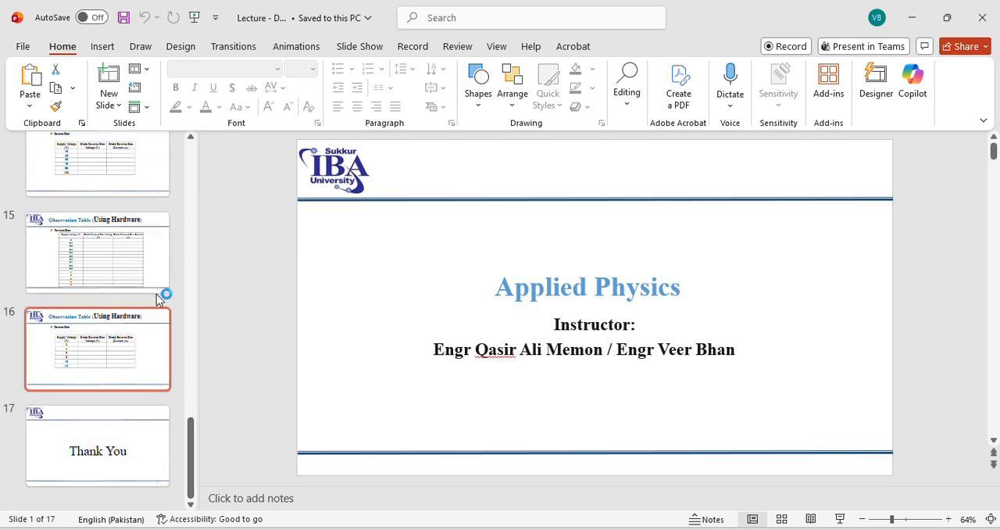
drag(195, 468, 194, 420)
scroll(194, 422, up, 2)
click(125, 234)
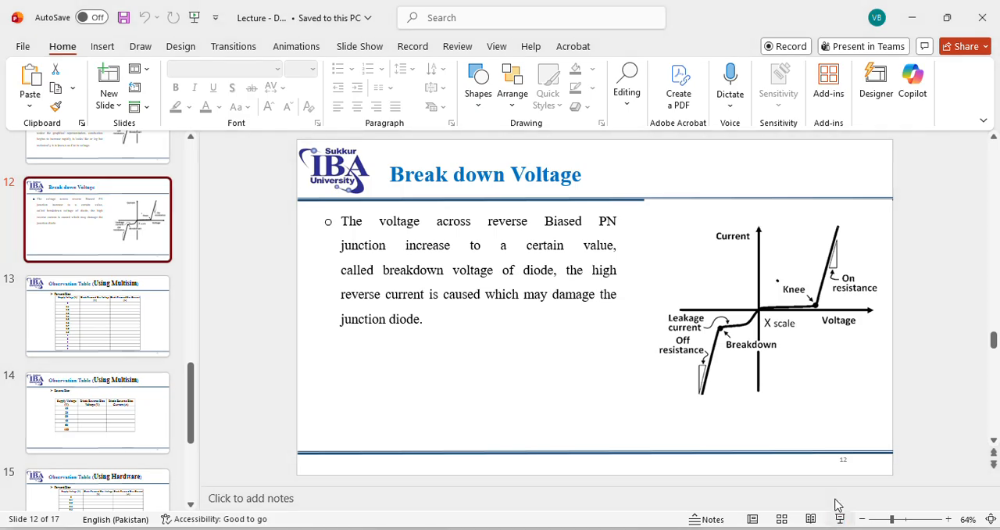
click(840, 519)
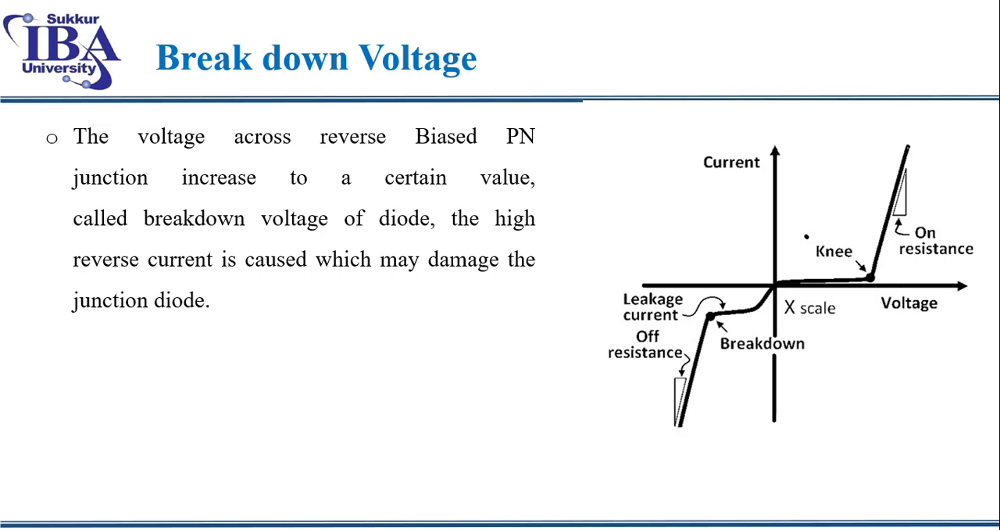
key(Escape)
Return to Multisim and stop the running simulation
key(alt+Tab)
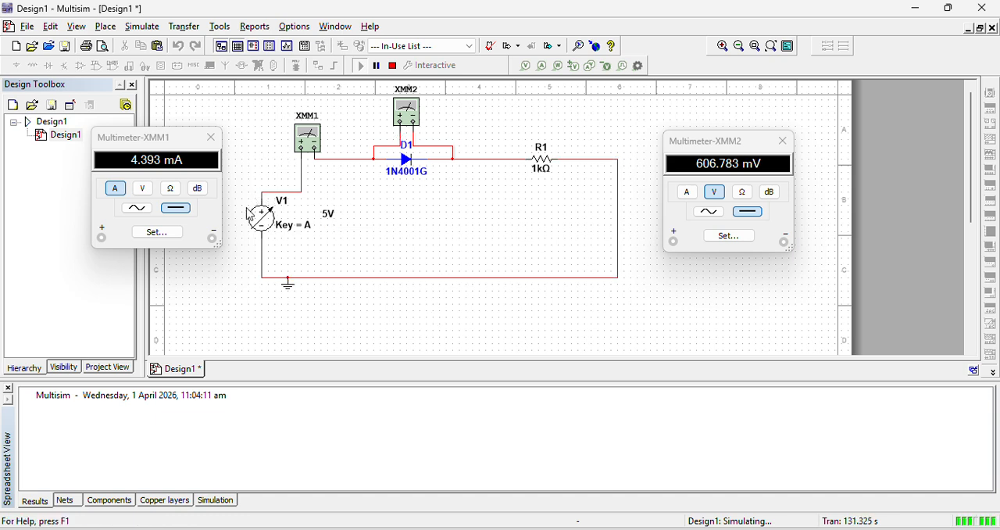
mouse_move(266, 216)
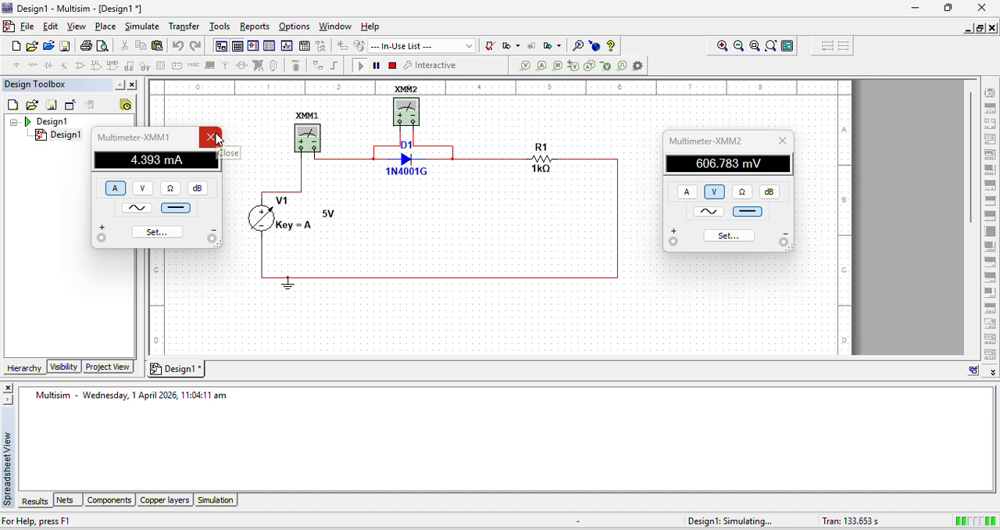
click(397, 68)
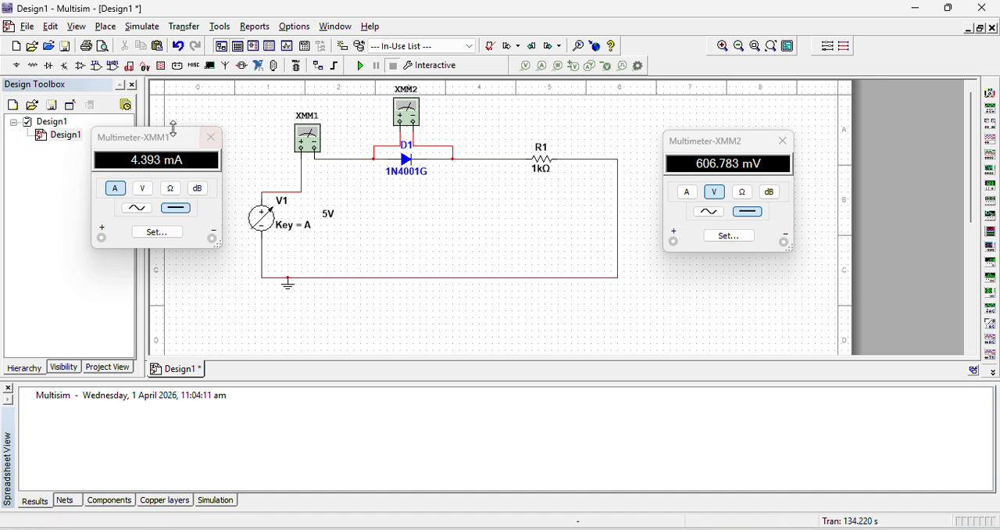
Copy the complete diode circuit with both multimeters into a new blank design
drag(242, 95, 686, 312)
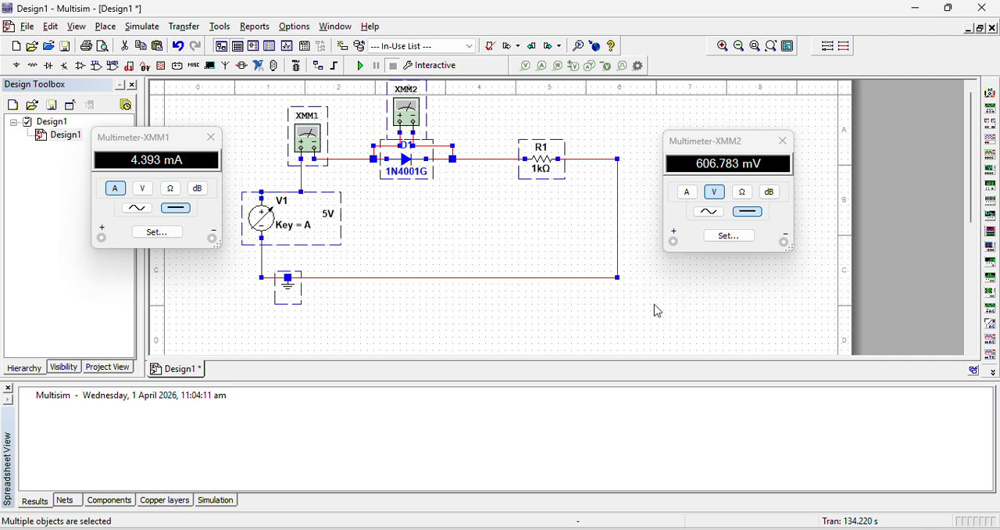
click(30, 28)
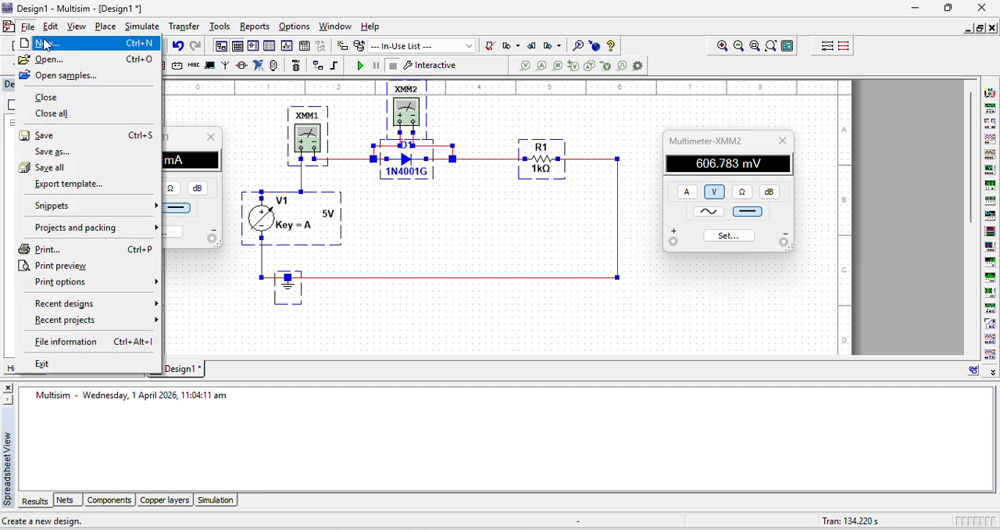
click(47, 42)
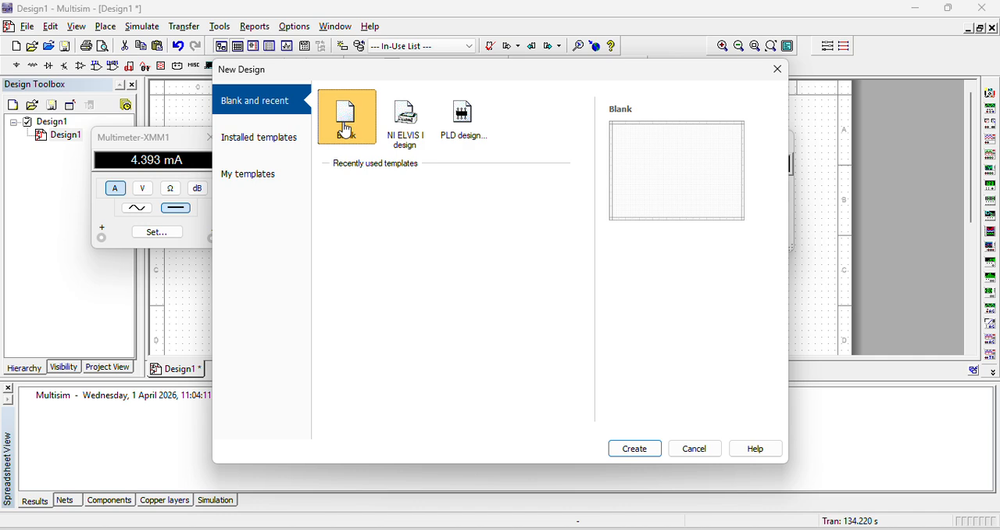
click(647, 440)
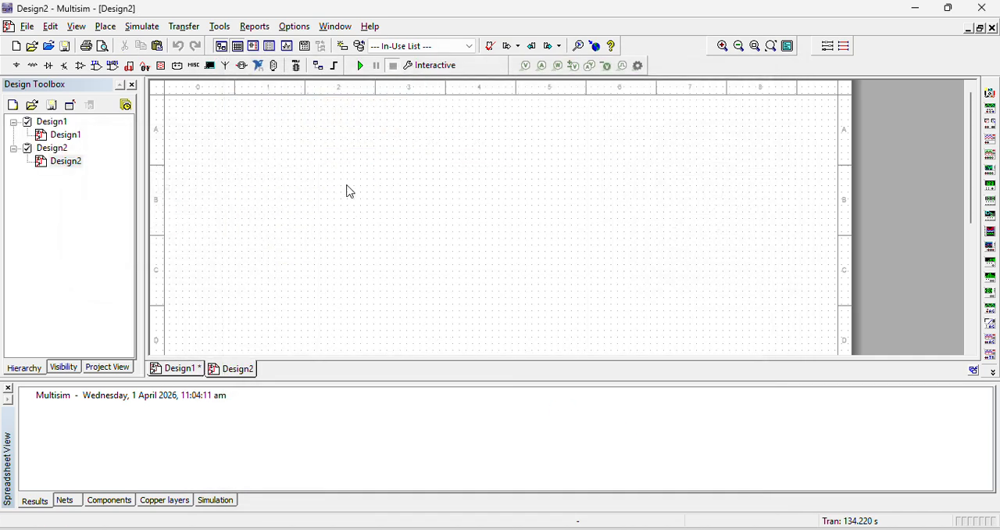
key(ctrl+v)
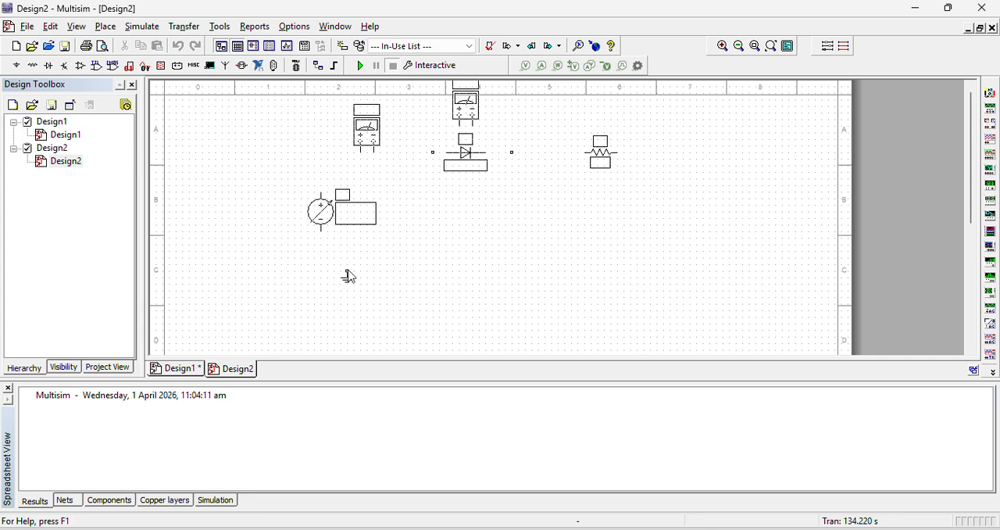
click(348, 275)
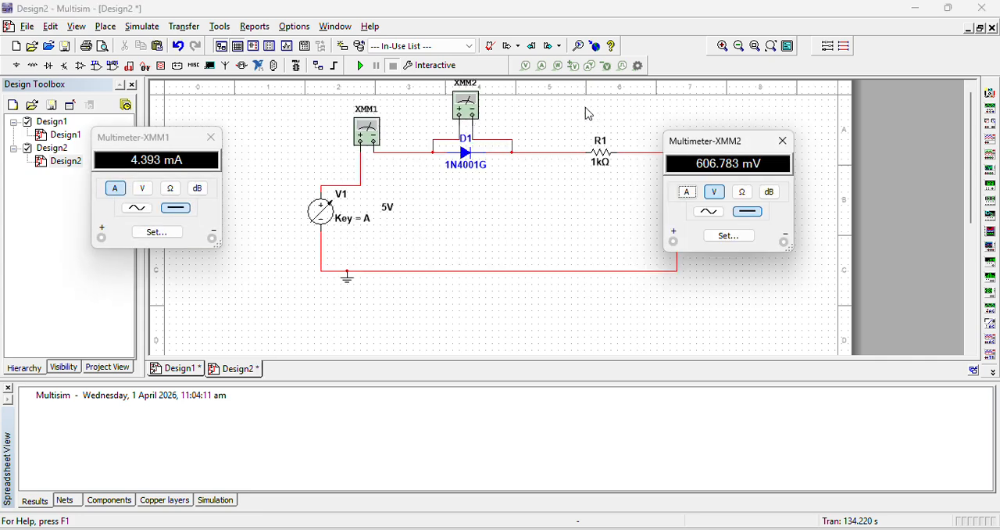
Select the whole pasted circuit and shift it slightly down and to the left on the sheet
drag(685, 106, 314, 311)
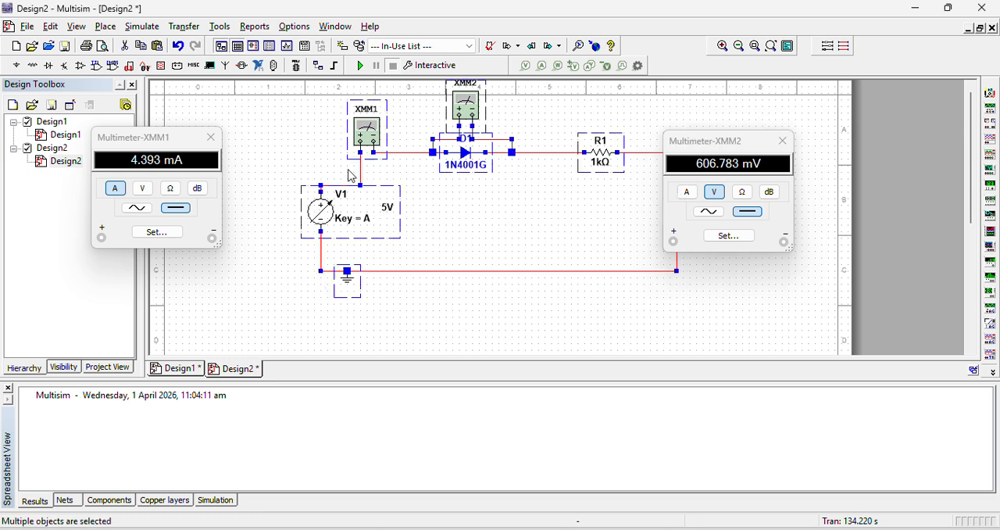
drag(364, 147, 351, 173)
click(536, 134)
mouse_move(384, 260)
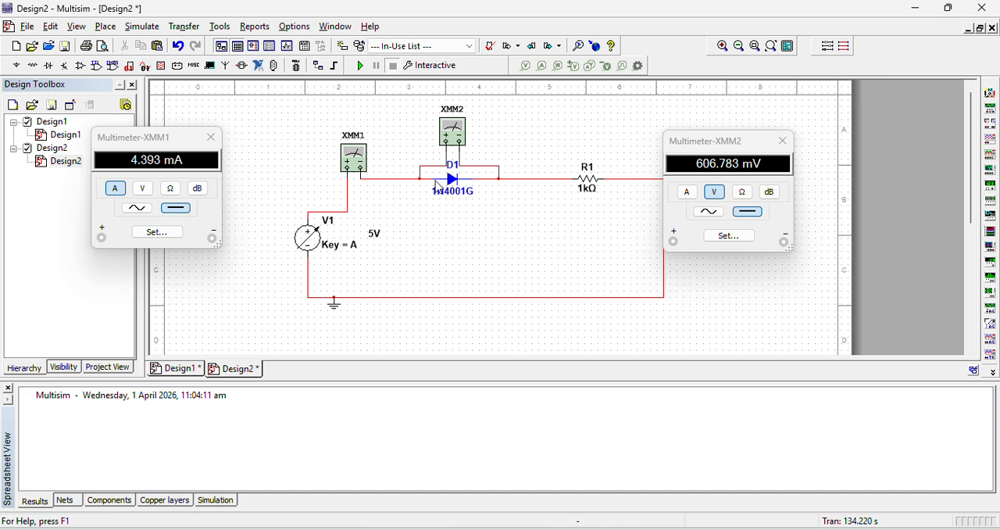
Reverse diode D1 by removing its two lead wires, rotating it 180° and reconnecting it between the same junctions
click(431, 179)
click(478, 294)
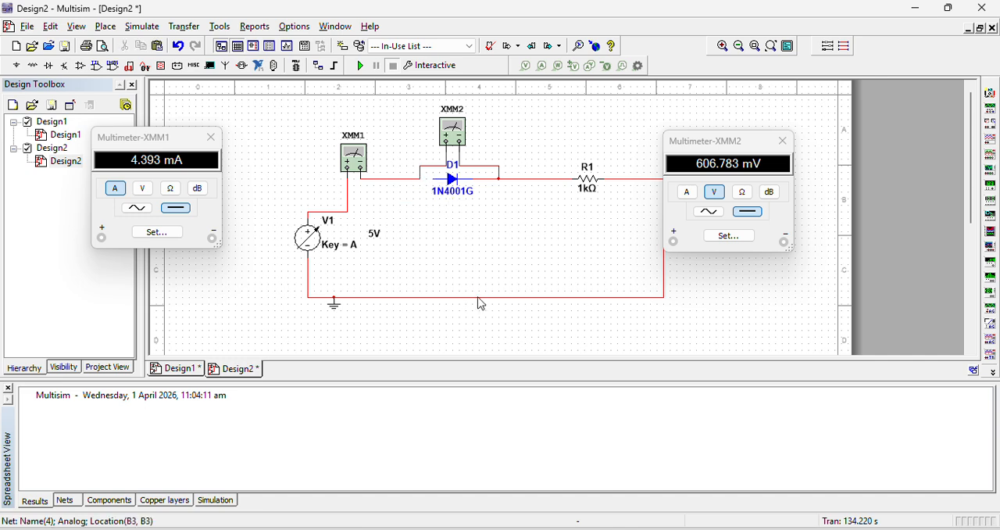
click(484, 182)
click(478, 253)
click(457, 190)
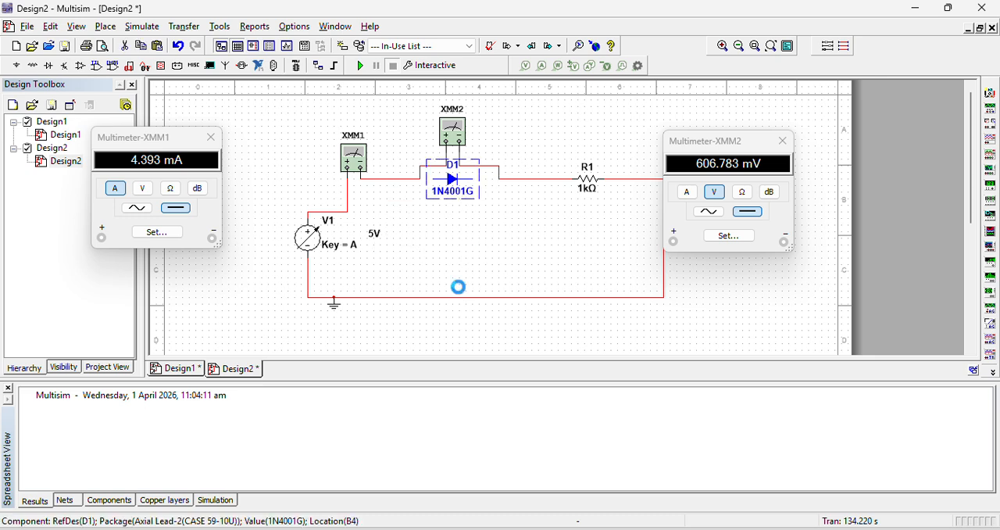
key(ctrl+r)
key(ctrl+r)
click(501, 260)
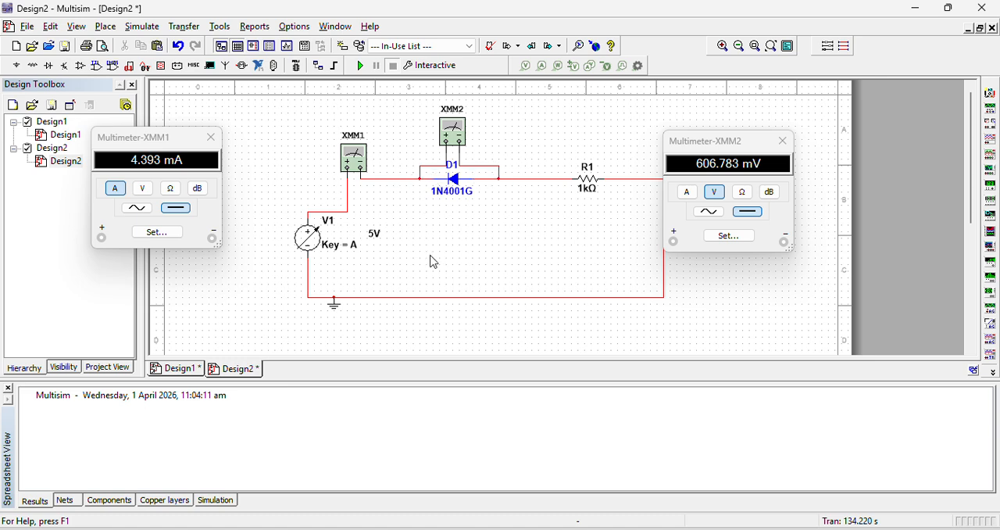
Reset source V1 to 0 V, run the simulation of the reversed diode circuit and raise V1 to 0.8 V
drag(375, 250, 364, 250)
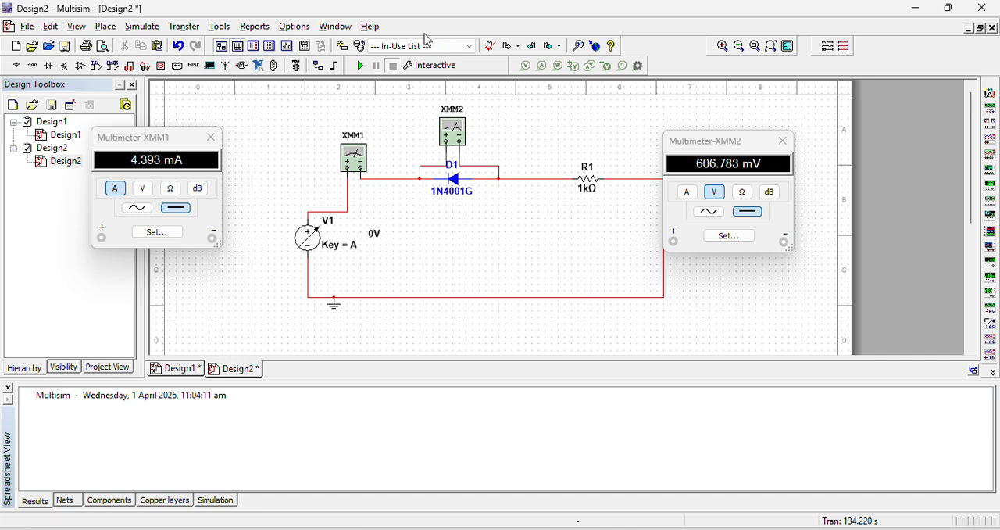
mouse_move(329, 228)
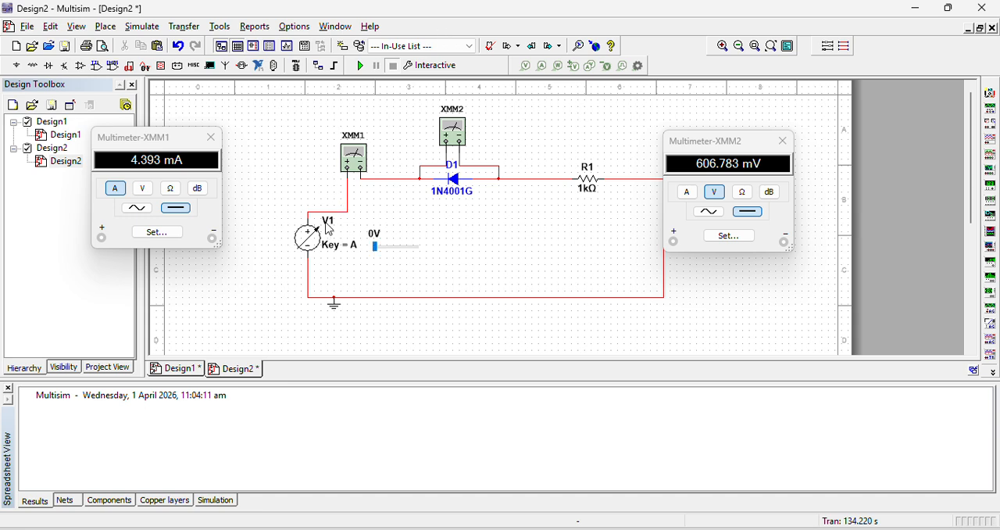
click(361, 66)
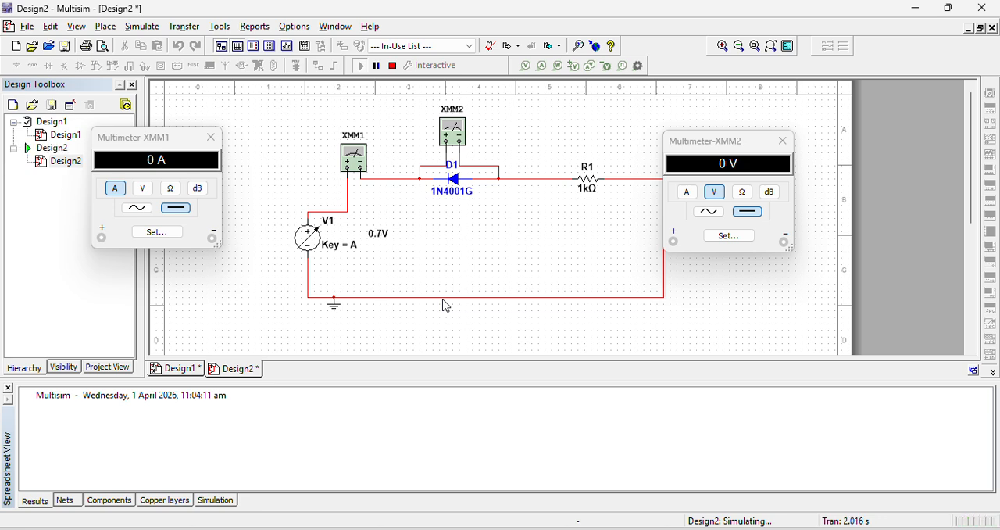
key(a)
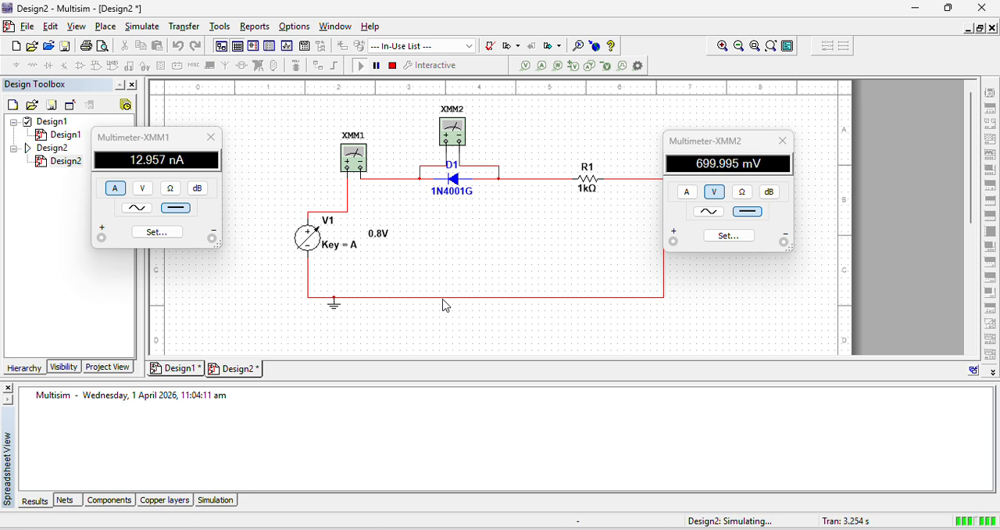
scroll(399, 272, up, 1)
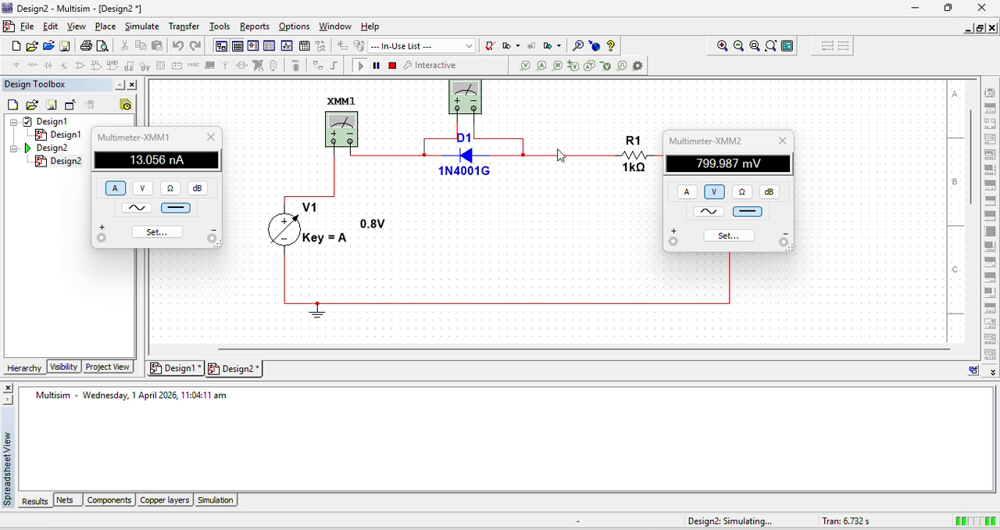
drag(970, 170, 971, 163)
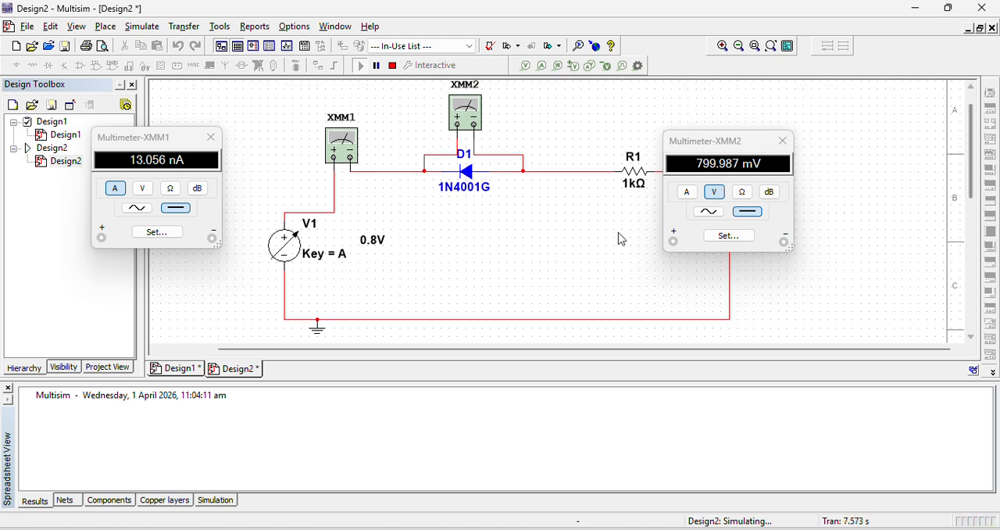
Raise source V1 to 10 V while the reverse bias simulation runs
mouse_move(380, 238)
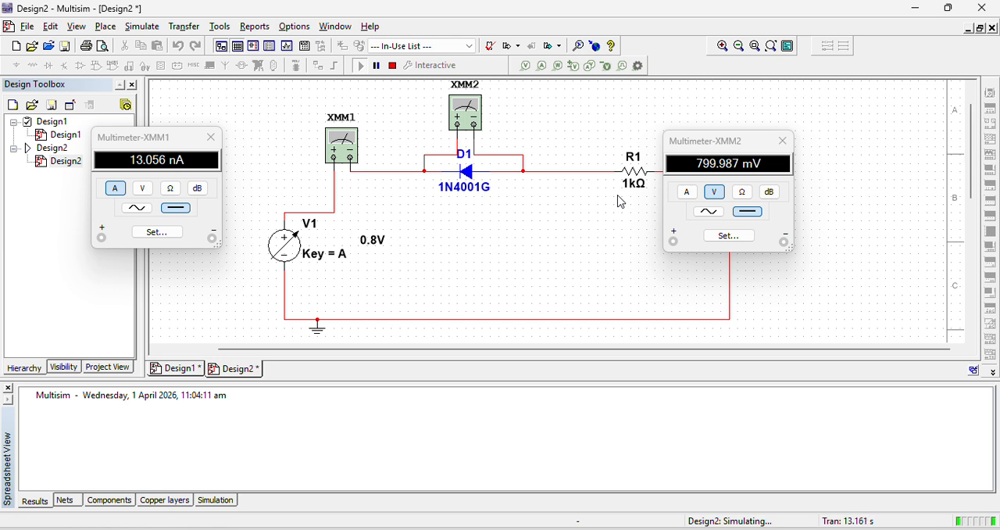
key(a)
key(a)
key(a)
key(a)
key(a)
key(a)
key(a)
key(a)
key(a)
key(a)
key(a)
key(a)
key(a)
key(a)
key(a)
key(a)
key(a)
key(a)
key(a)
key(a)
key(a)
key(a)
key(a)
key(a)
key(a)
key(a)
key(a)
key(a)
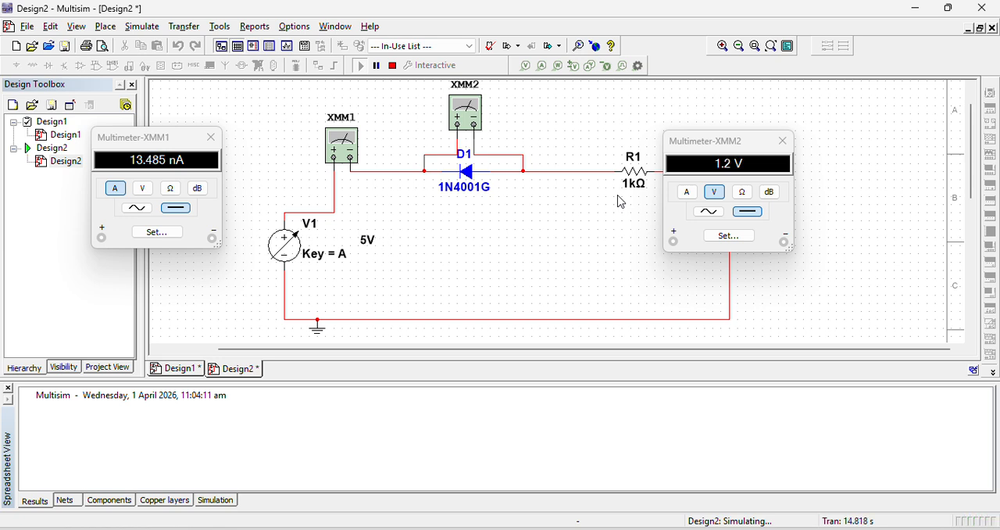
key(a)
key(a)
key(a)
key(a)
key(a)
key(a)
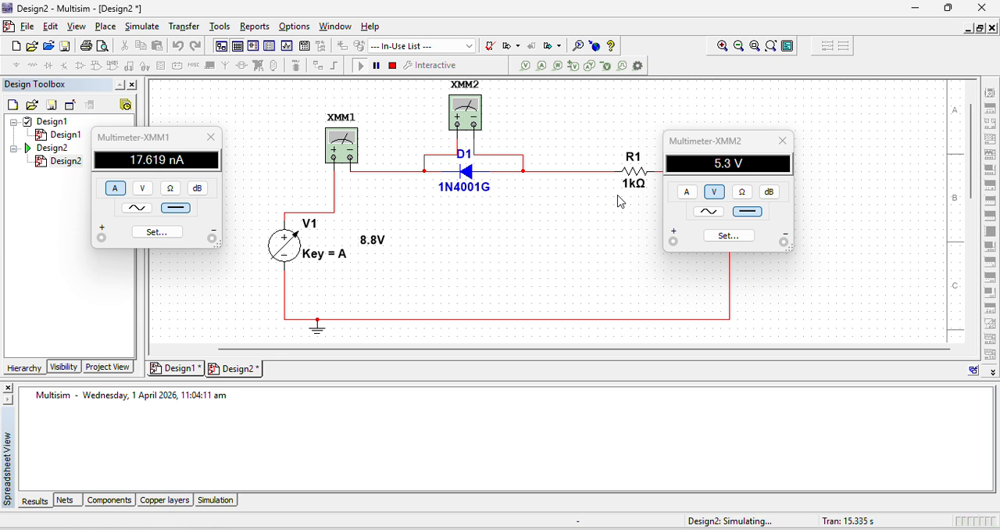
key(a)
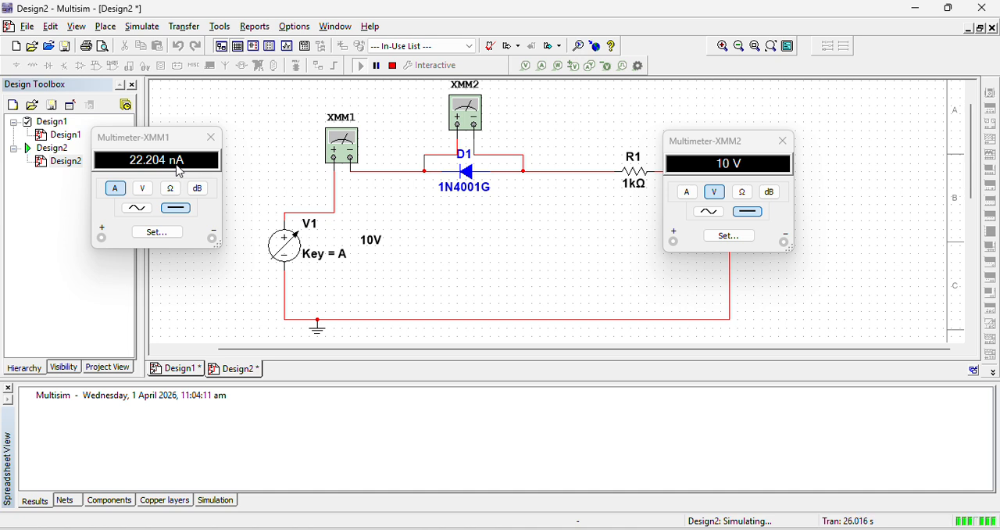
Increase source V1 to 30 V with the simulation still running
key(a)
key(a)
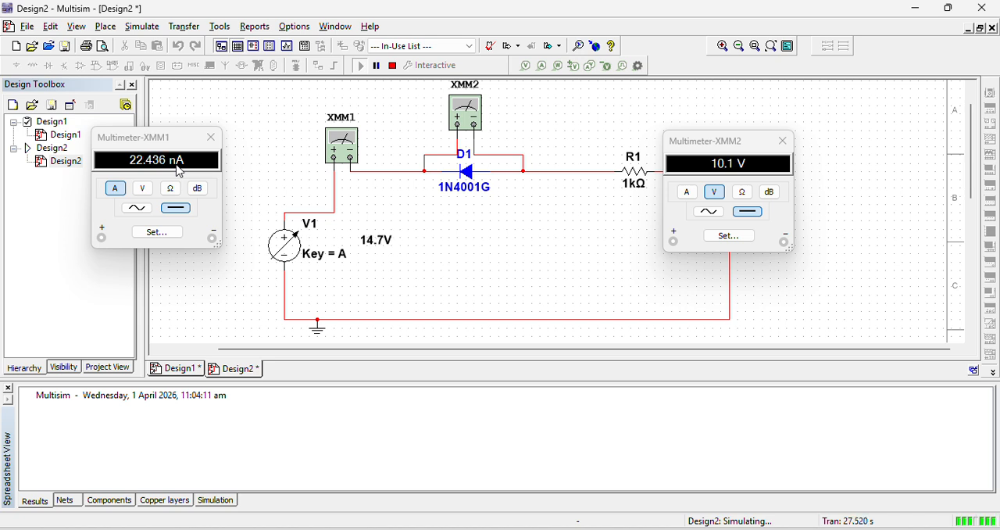
key(a)
key(a)
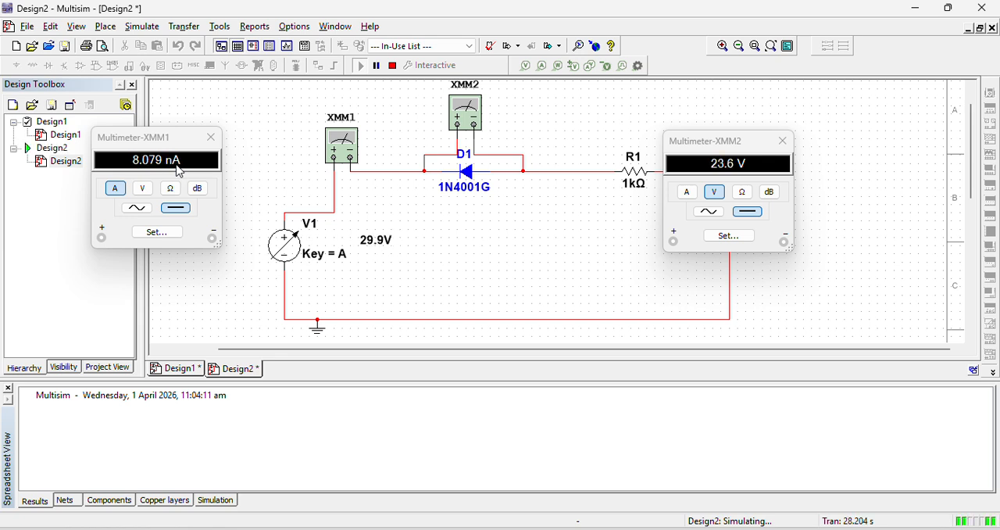
key(a)
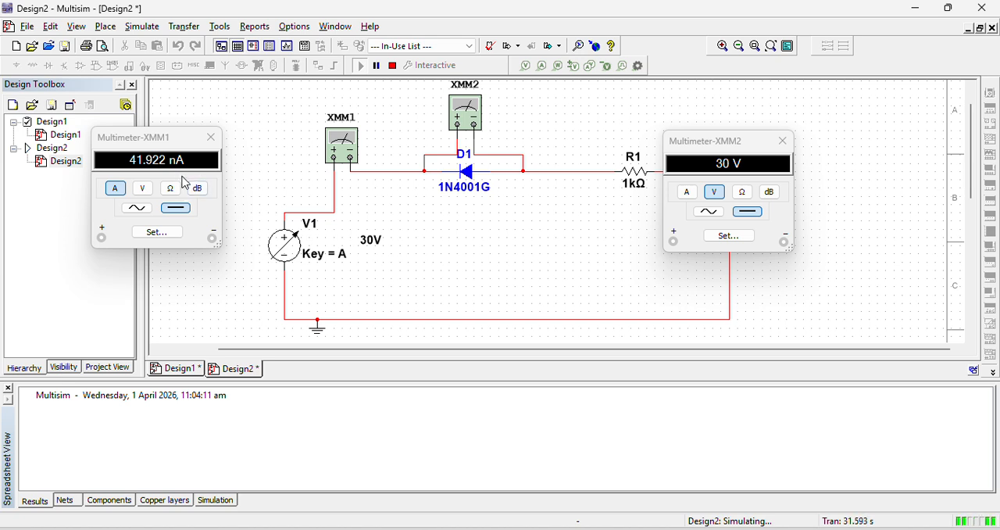
Increase source V1 to 40 V for the next reverse bias reading
key(a)
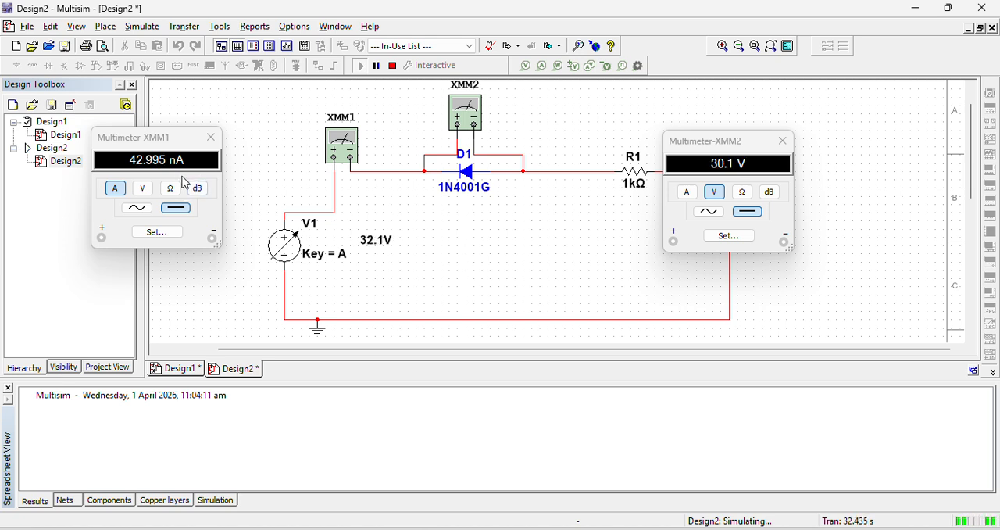
key(a)
key(a)
key(a)
key(a)
key(a)
key(a)
key(a)
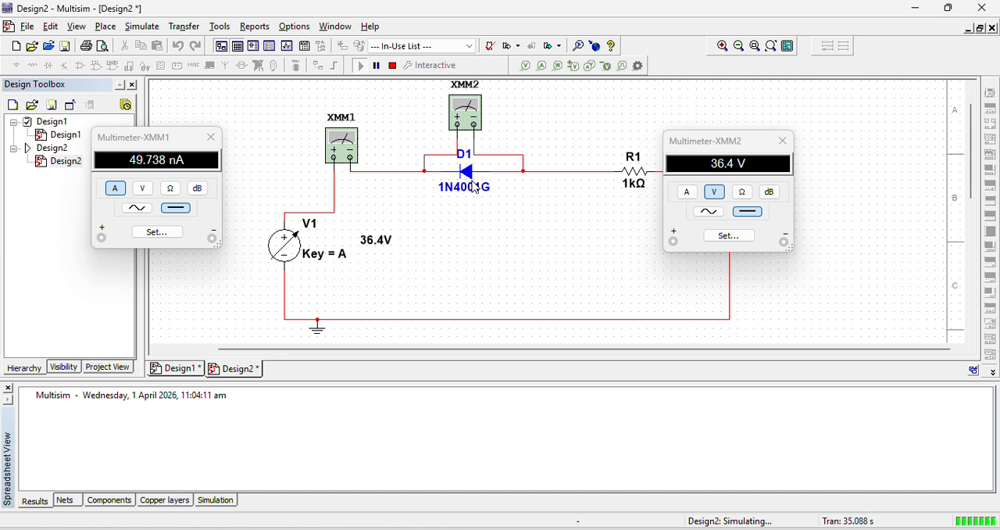
mouse_move(371, 262)
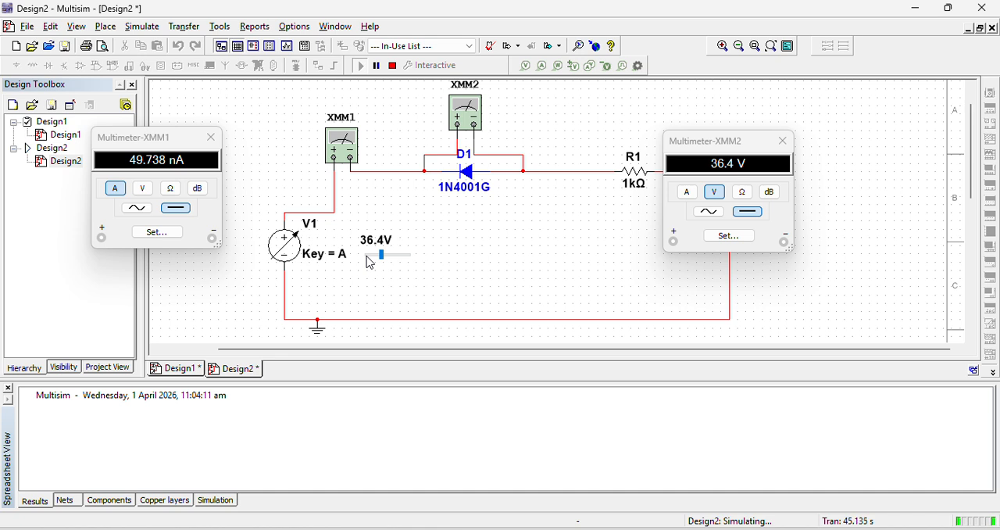
key(a)
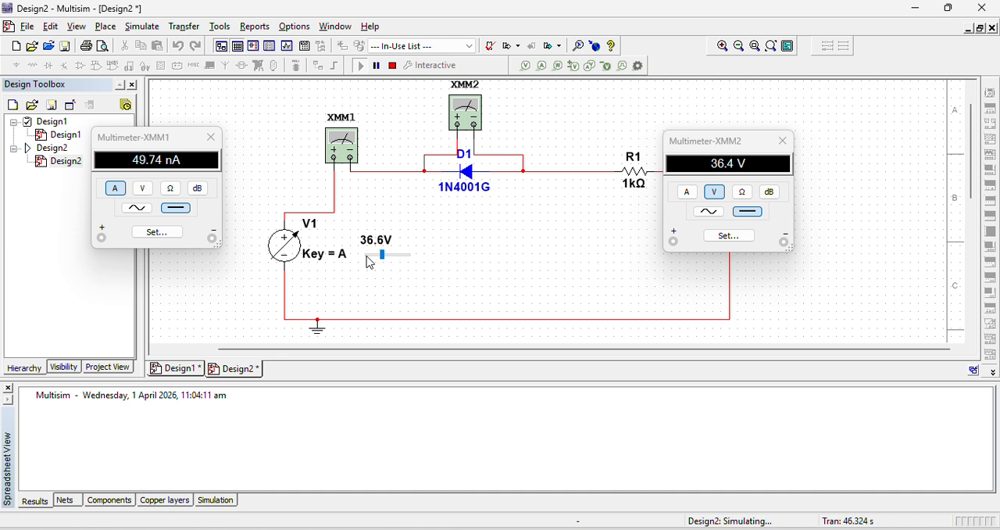
key(a)
key(a)
key(a)
key(a)
key(a)
key(a)
key(a)
key(a)
key(a)
key(a)
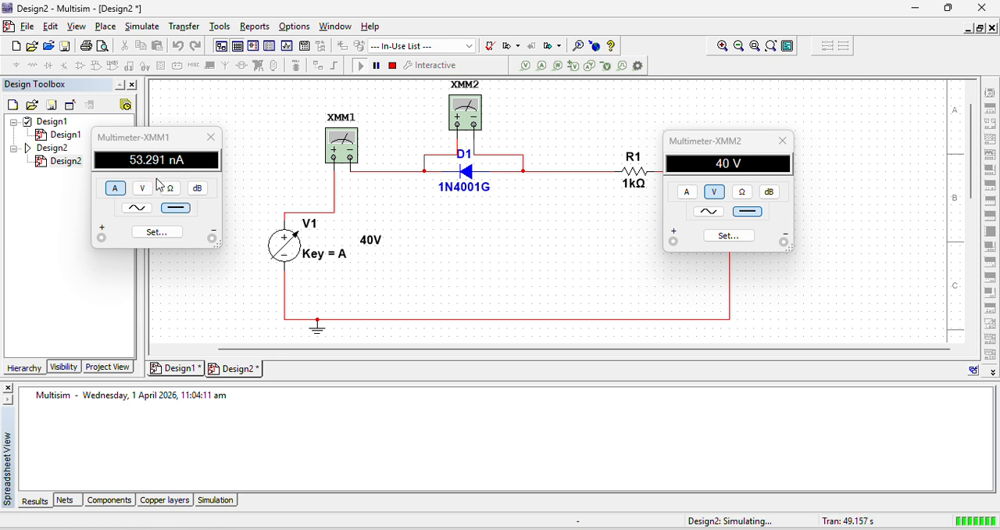
Raise source V1 to 50 V to test the reversed diode near breakdown
key(a)
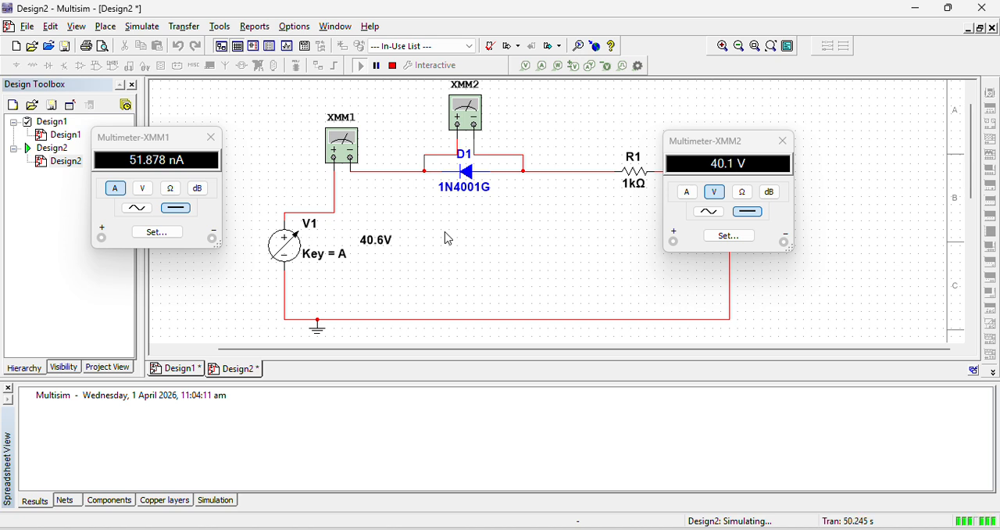
key(a)
key(a)
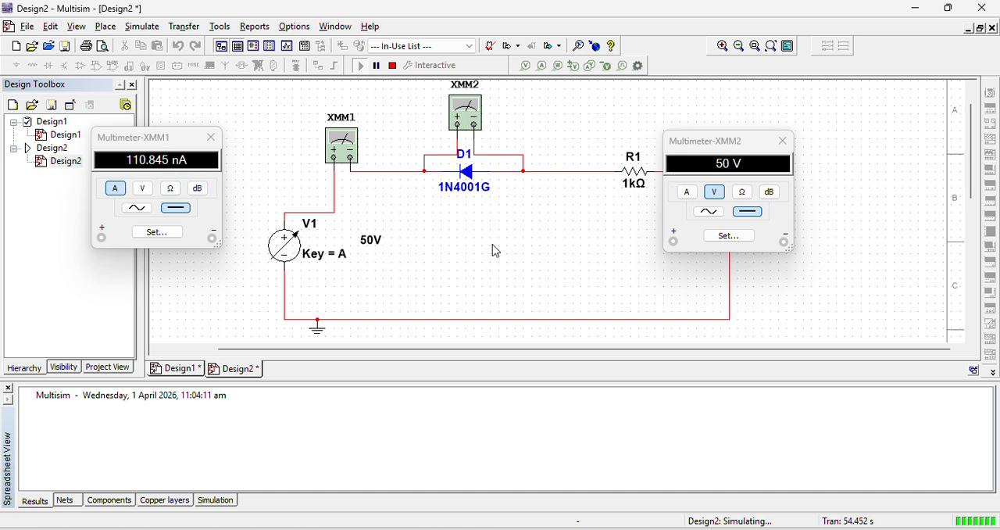
Raise source V1 past 50 V, stepping through 51 V up to 55 V, to test diode breakdown
key(a)
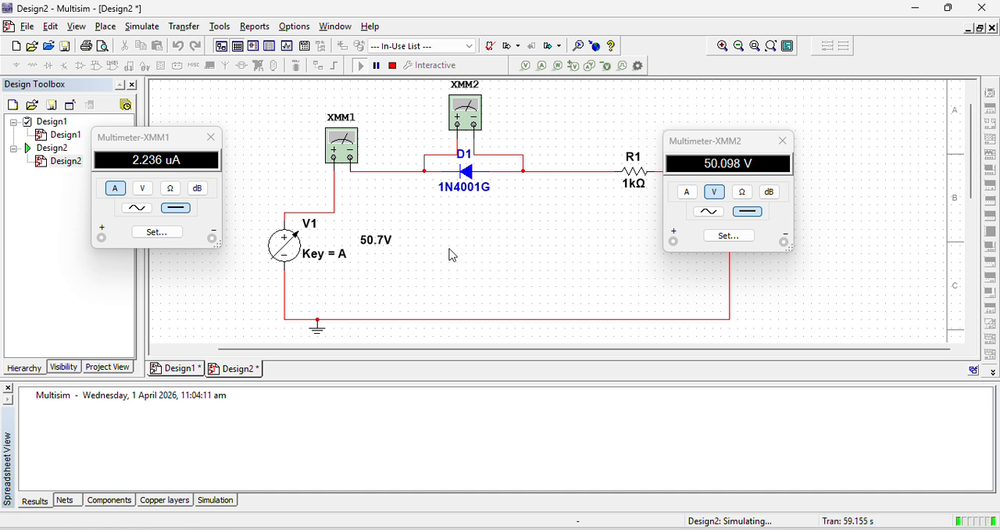
key(a)
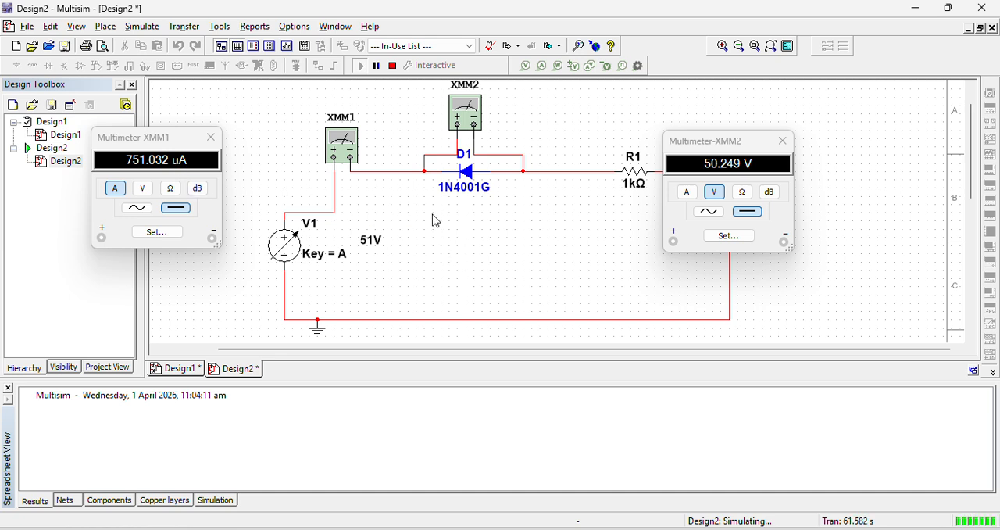
key(a)
key(a)
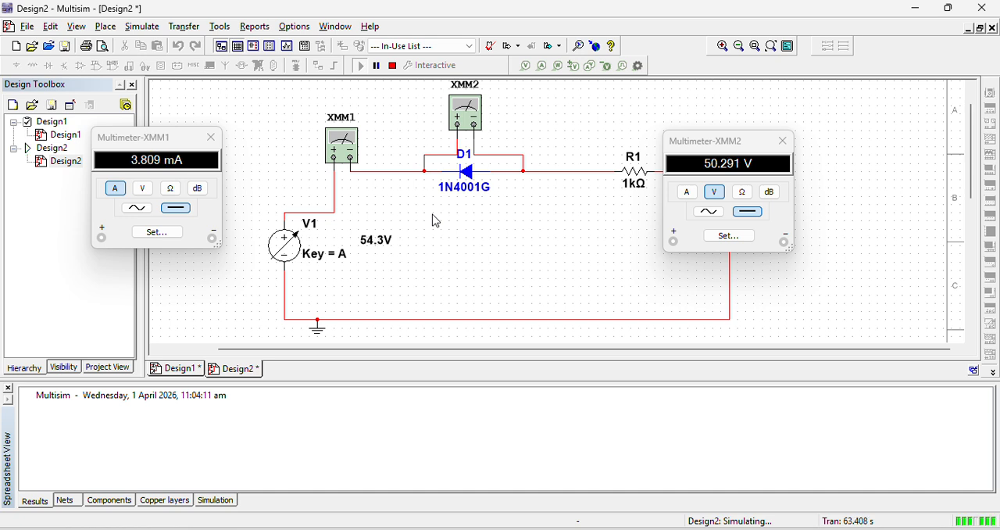
key(a)
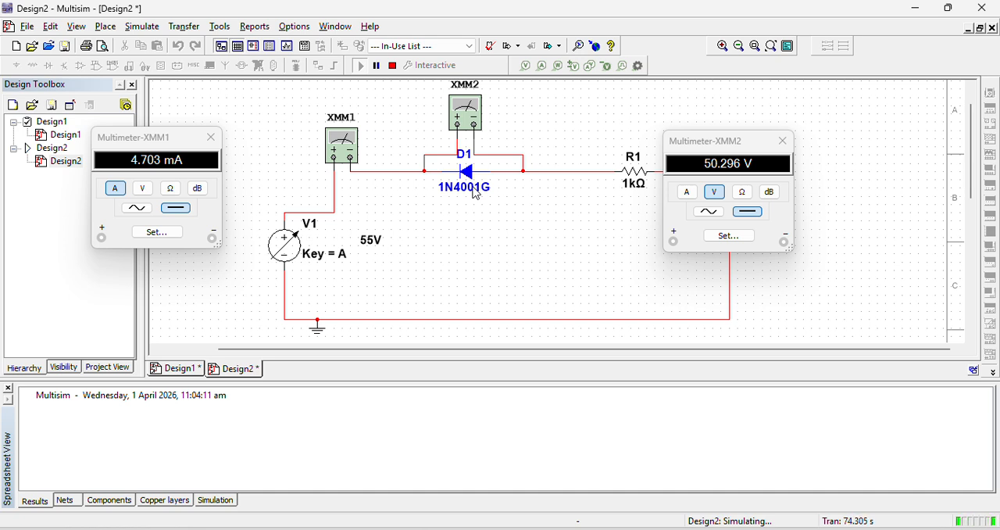
Raise source V1 to 100 V with the reversed diode simulation still running
key(a)
key(a)
key(a)
key(a)
key(a)
key(a)
key(a)
key(a)
key(a)
key(a)
key(a)
key(a)
key(a)
key(a)
key(a)
key(a)
key(a)
key(a)
key(a)
key(a)
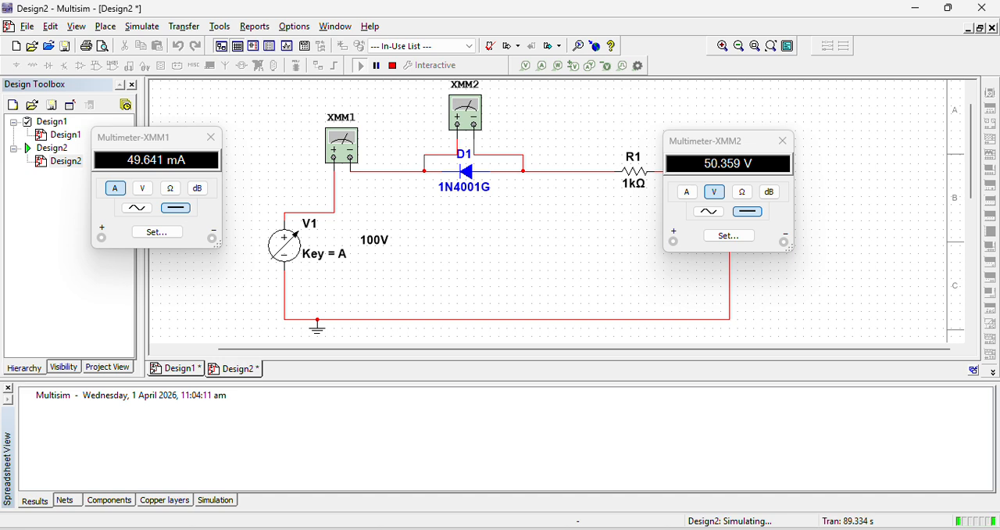
Switch to the Lab 11 worksheet in Word and review the supply voltage rows and reading cells of the Reverse Bias table
mouse_move(356, 528)
click(440, 436)
drag(993, 337, 995, 379)
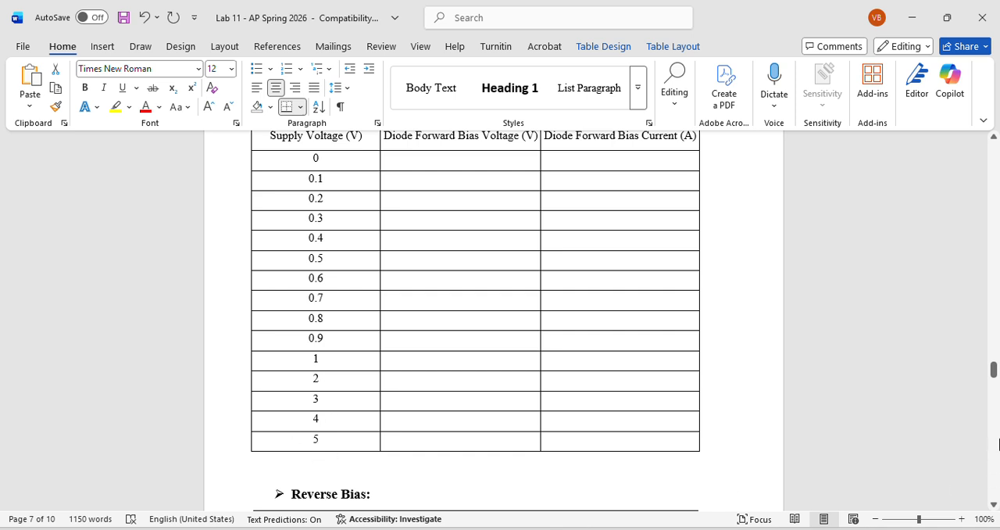
drag(992, 369, 993, 381)
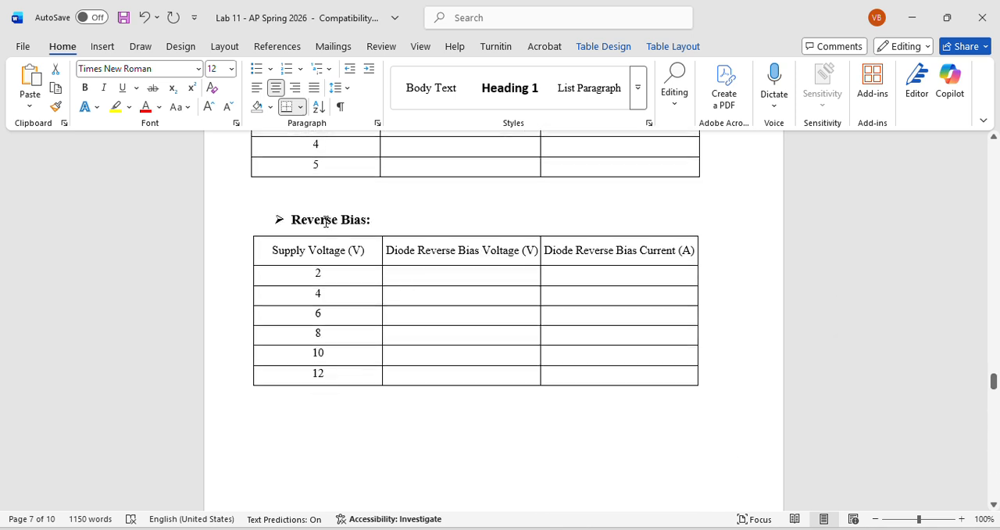
drag(330, 378, 317, 273)
click(328, 375)
click(420, 378)
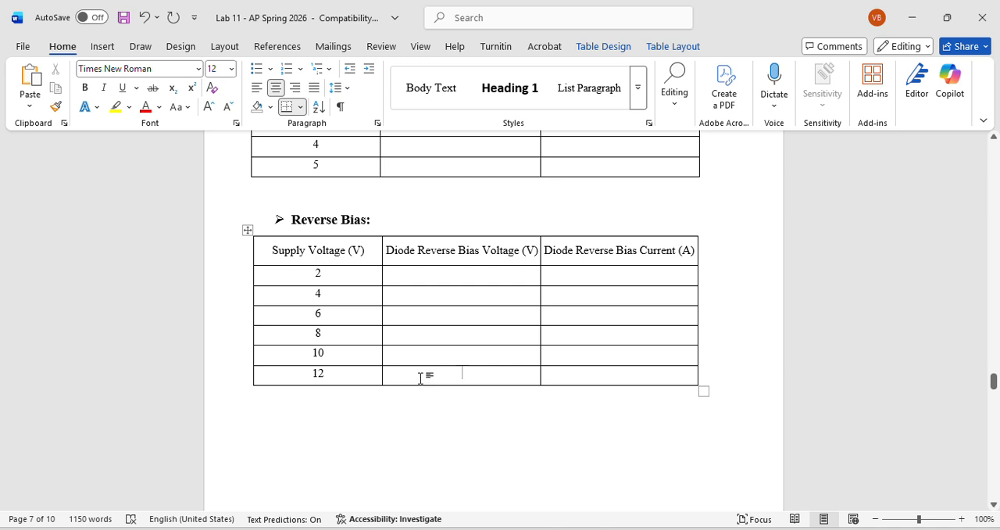
Review the worksheet's graph attachment sections and questions, consulting the Break down Voltage slide in PowerPoint for the knee and breakdown question
drag(996, 400, 996, 404)
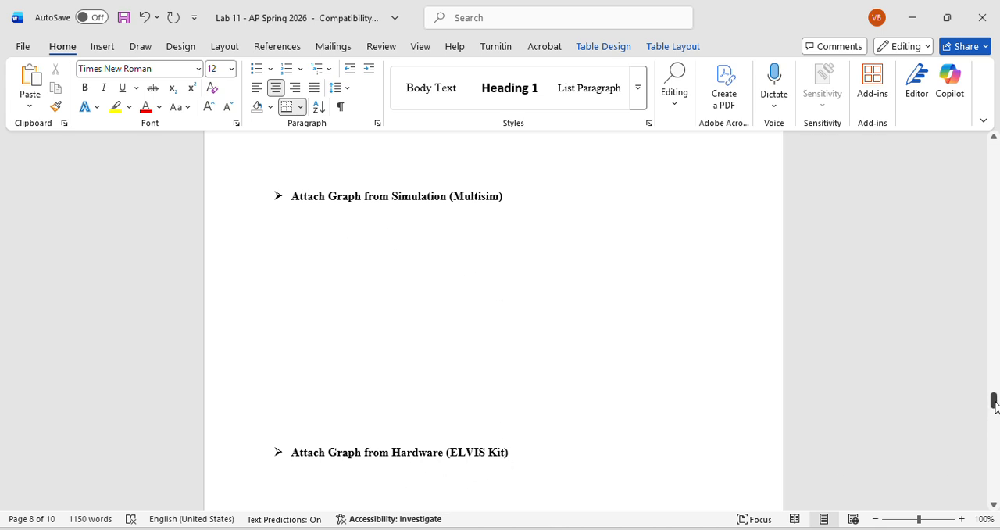
drag(994, 403, 997, 412)
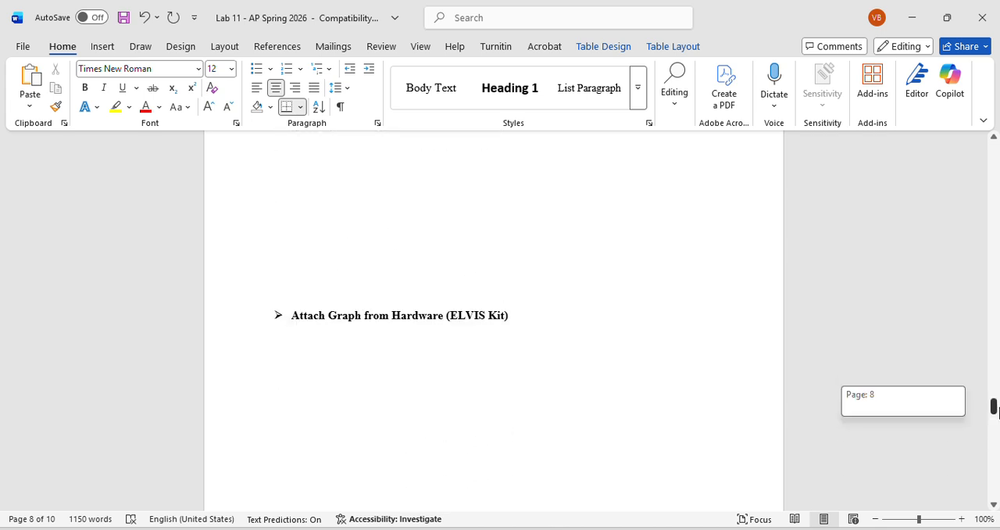
drag(998, 412, 996, 442)
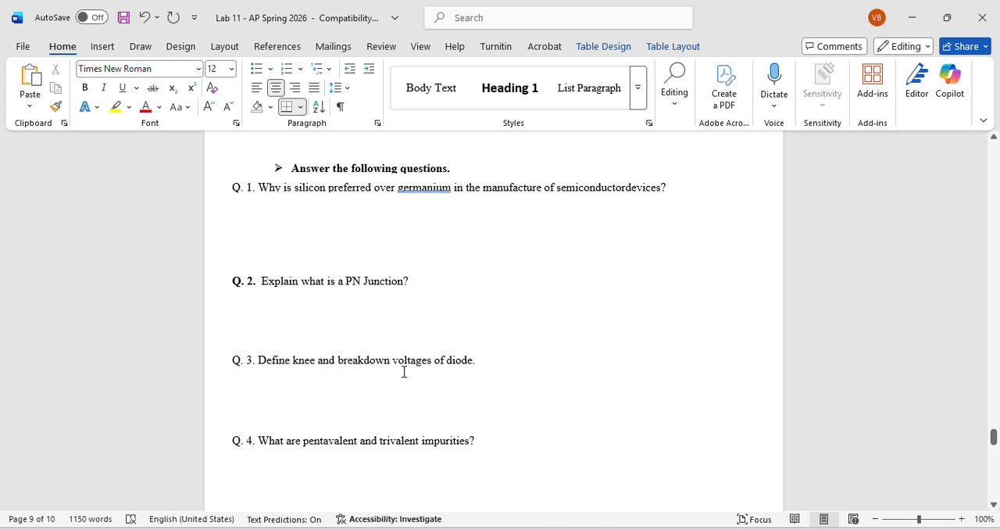
click(457, 529)
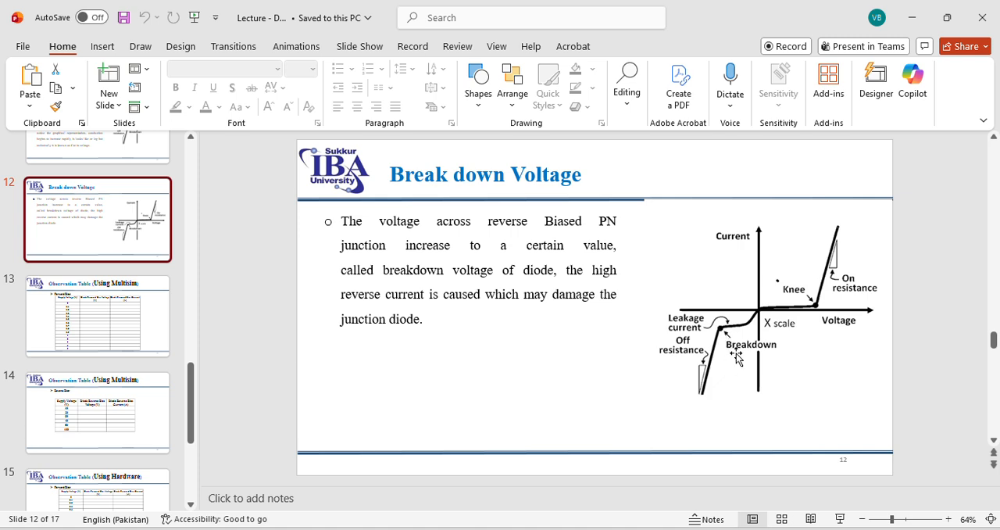
click(375, 529)
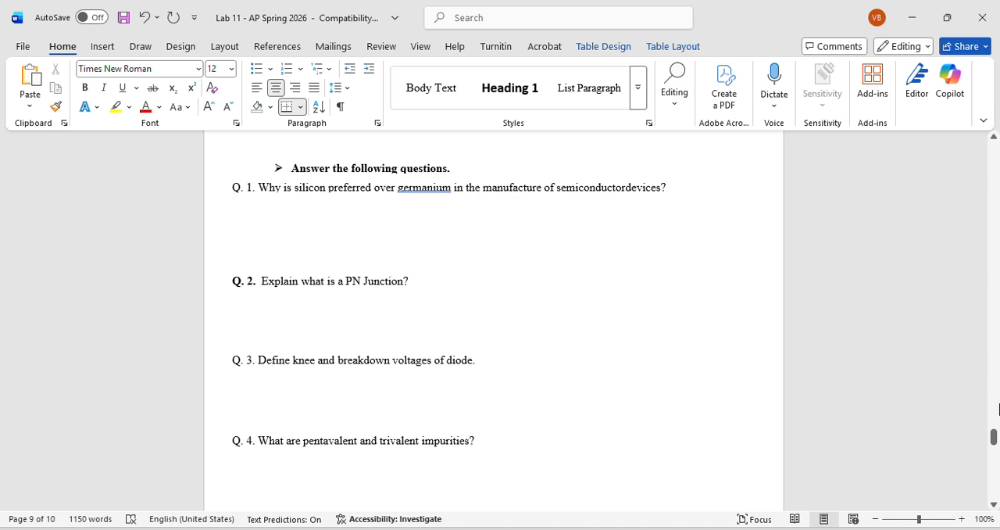
drag(994, 438, 995, 475)
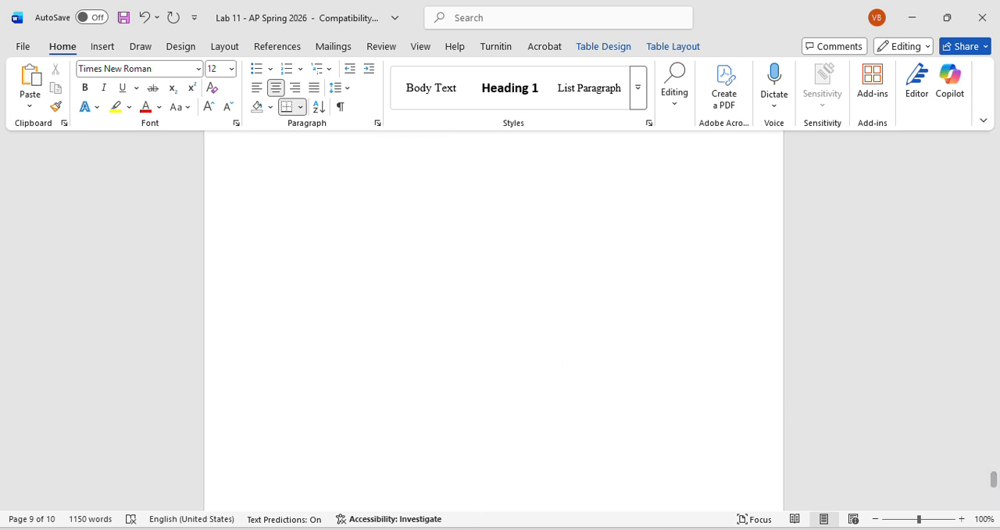